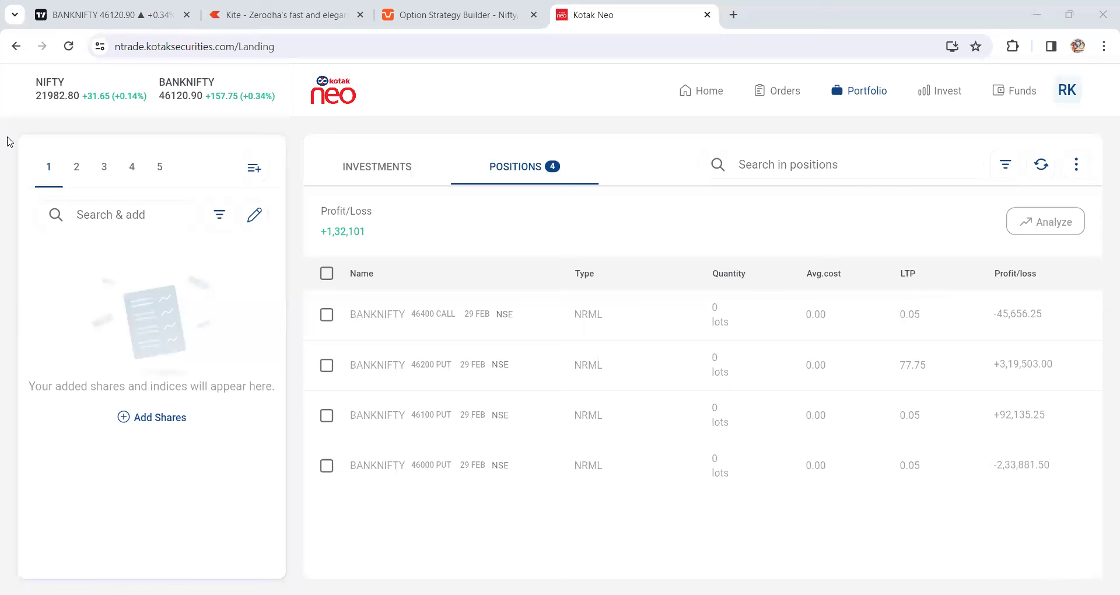
# - Switch to the BANKNIFTY chart in TradingView and circle its symbol and 5-minute timeframe with the pen
pyautogui.click(118, 6)
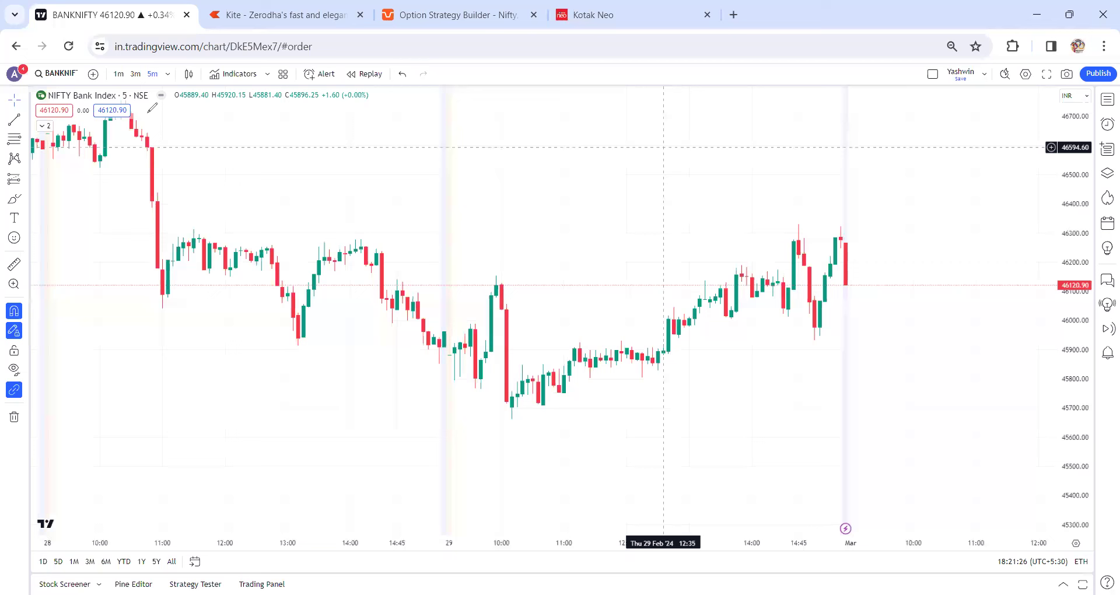
pyautogui.moveTo(73, 61); pyautogui.dragTo(82, 68)
pyautogui.moveTo(166, 65)
pyautogui.mouseDown()
pyautogui.moveTo(146, 86)
pyautogui.moveTo(168, 69)
pyautogui.mouseUp()
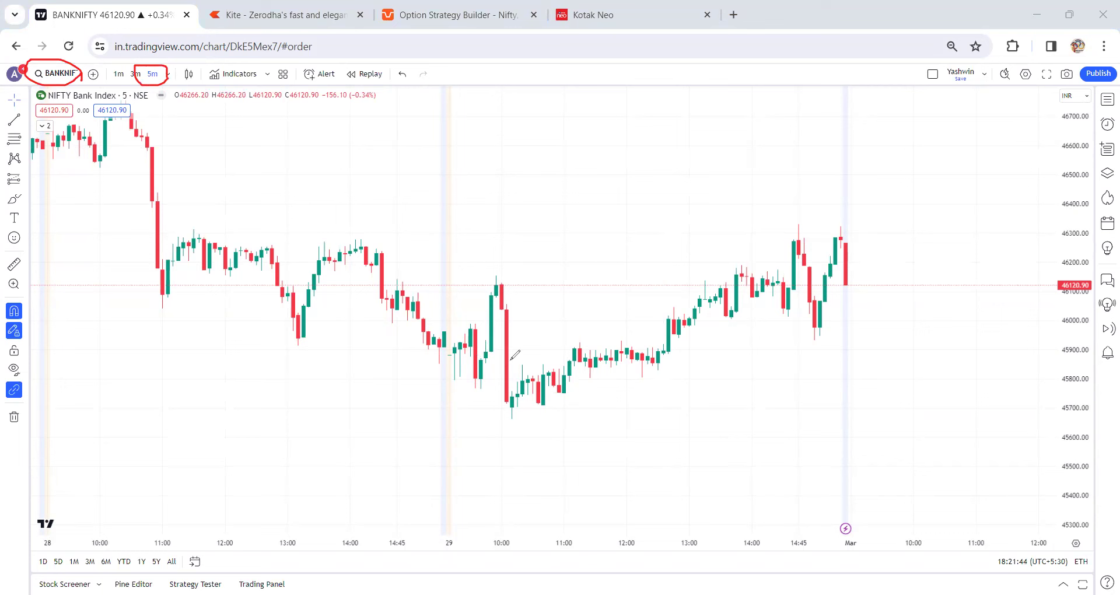
# - Trace the 29 February price moves on the chart with the pen, marking the morning peak, sideways range and breakout
pyautogui.moveTo(440, 361)
pyautogui.mouseDown()
pyautogui.moveTo(463, 349)
pyautogui.moveTo(496, 288)
pyautogui.moveTo(520, 413)
pyautogui.mouseUp()
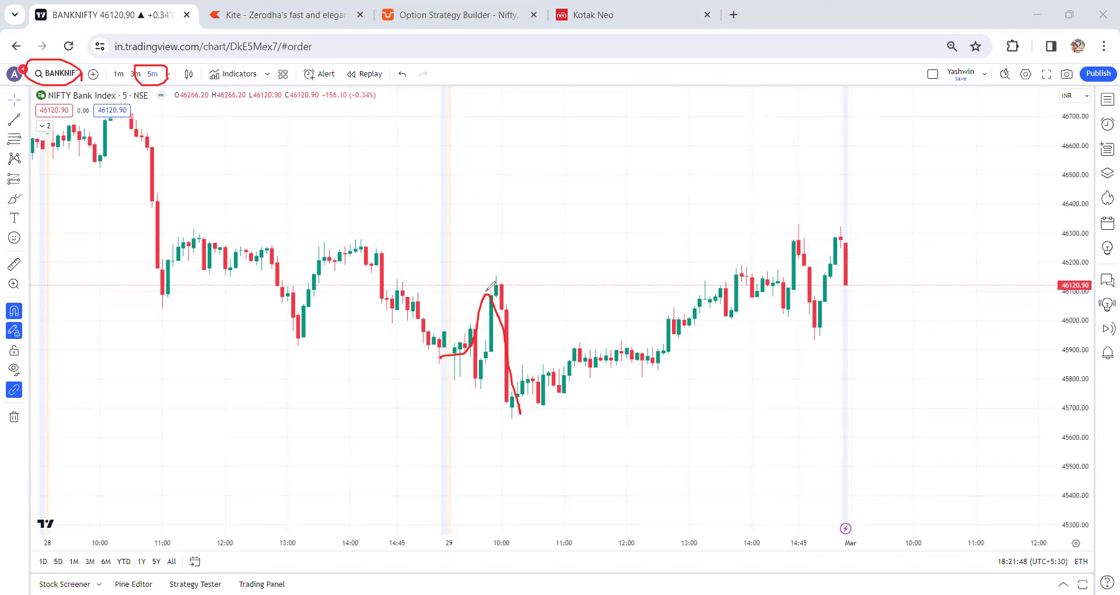
pyautogui.moveTo(475, 287); pyautogui.dragTo(527, 280)
pyautogui.moveTo(520, 396); pyautogui.dragTo(785, 231)
pyautogui.click(556, 353)
pyautogui.moveTo(601, 336)
pyautogui.mouseDown()
pyautogui.moveTo(670, 351)
pyautogui.moveTo(580, 356)
pyautogui.mouseUp()
pyautogui.moveTo(661, 352); pyautogui.dragTo(734, 274)
pyautogui.moveTo(671, 349); pyautogui.dragTo(728, 351)
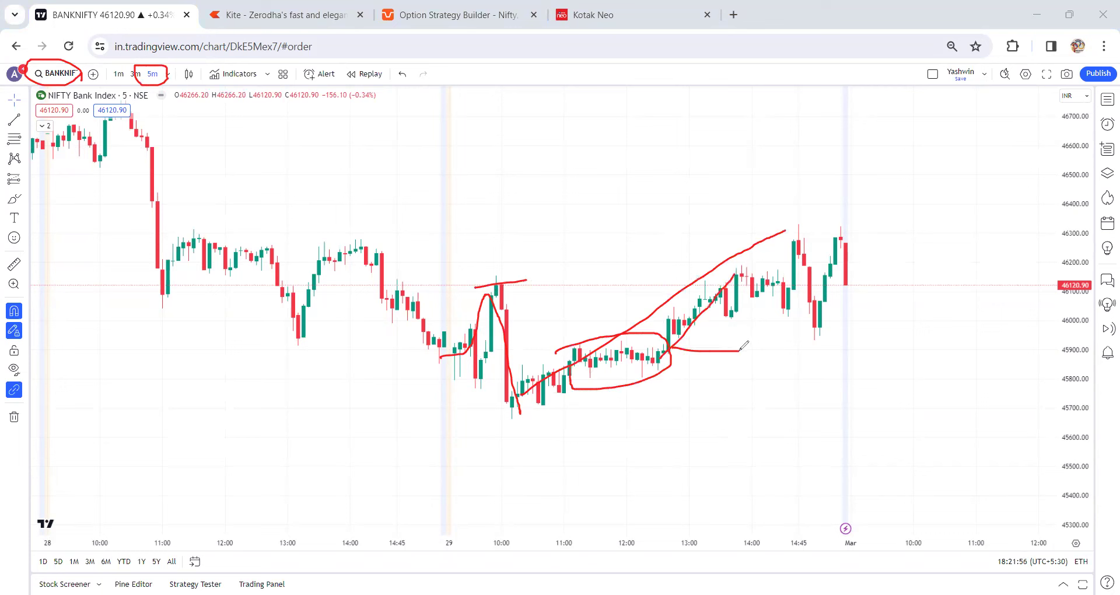
# - Mark the two afternoon highs and the dip between them with the pen, and clear all annotations
pyautogui.moveTo(764, 237); pyautogui.dragTo(815, 229)
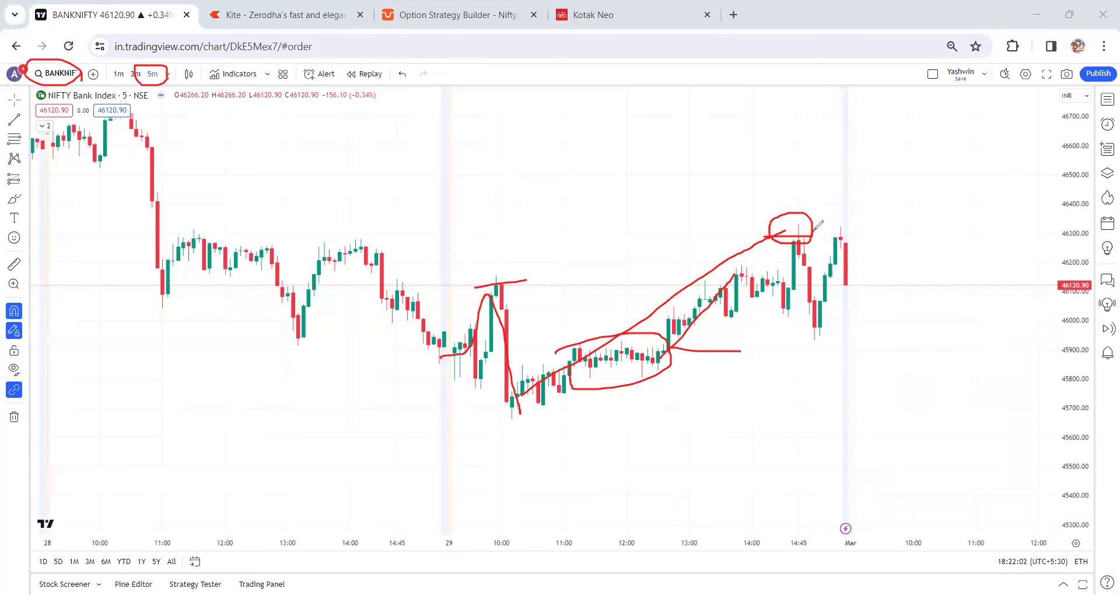
pyautogui.moveTo(794, 238)
pyautogui.mouseDown()
pyautogui.moveTo(814, 262)
pyautogui.moveTo(827, 328)
pyautogui.mouseUp()
pyautogui.moveTo(828, 267)
pyautogui.mouseDown()
pyautogui.moveTo(833, 248)
pyautogui.moveTo(861, 231)
pyautogui.mouseUp()
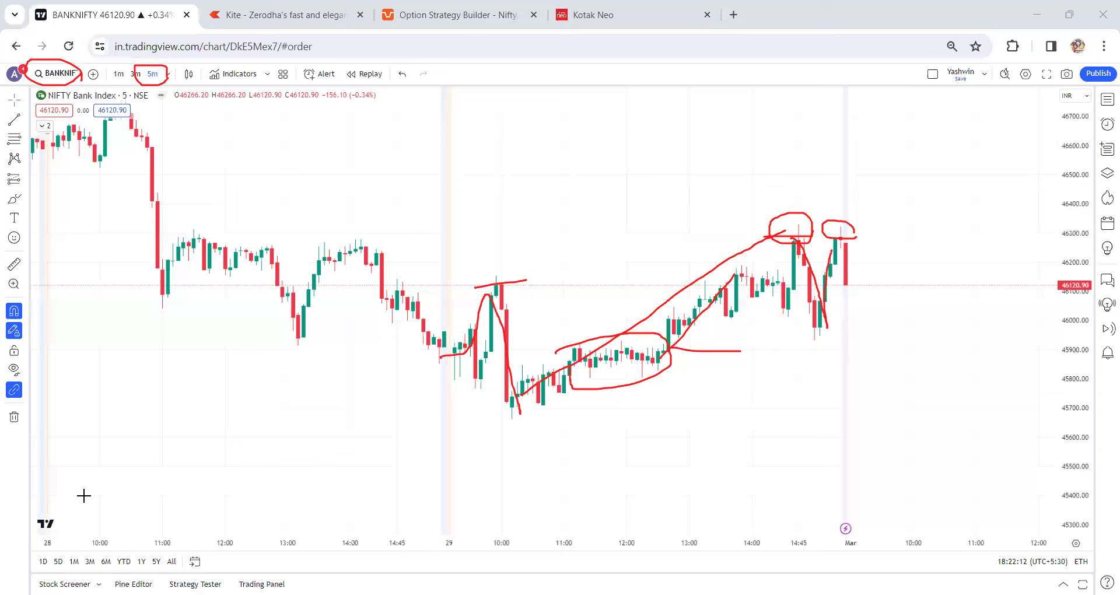
pyautogui.press('Escape')
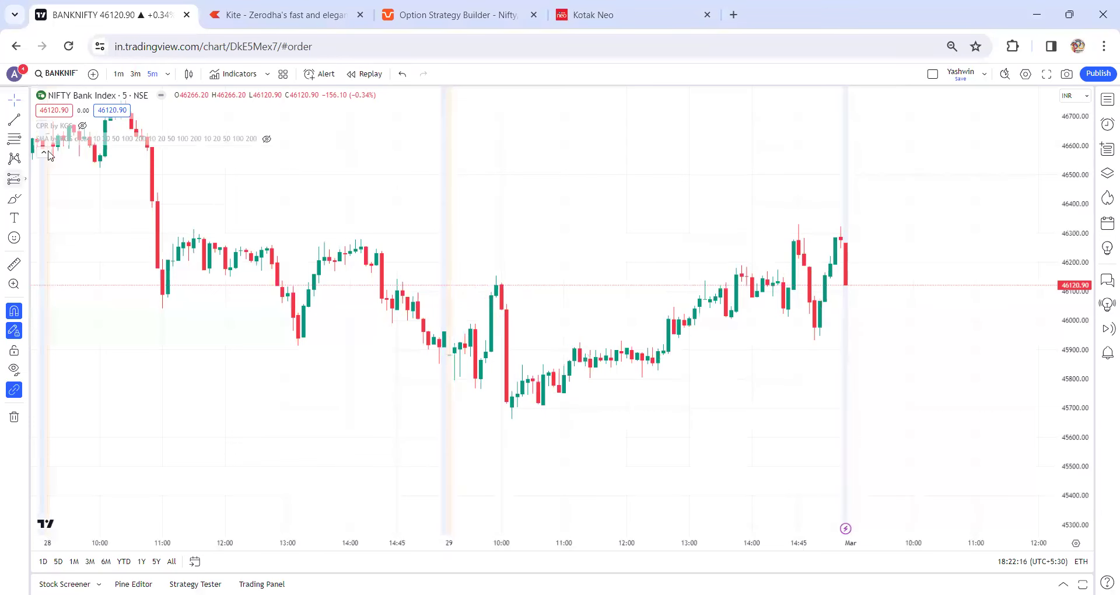
# - Show the hidden CPR by KGS indicator on the chart
pyautogui.moveTo(81, 129)
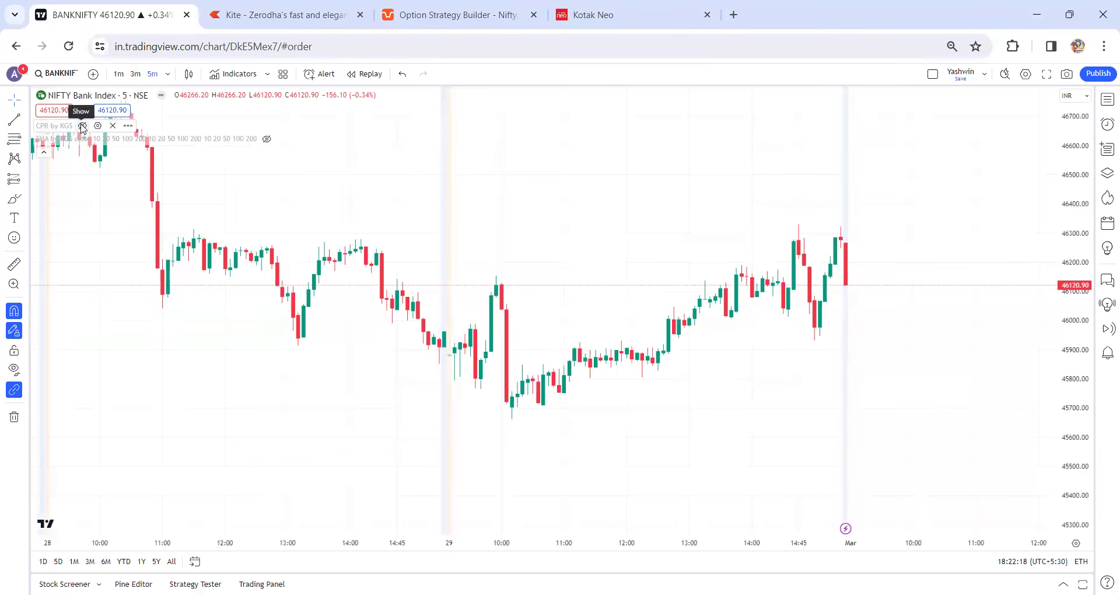
pyautogui.moveTo(59, 143)
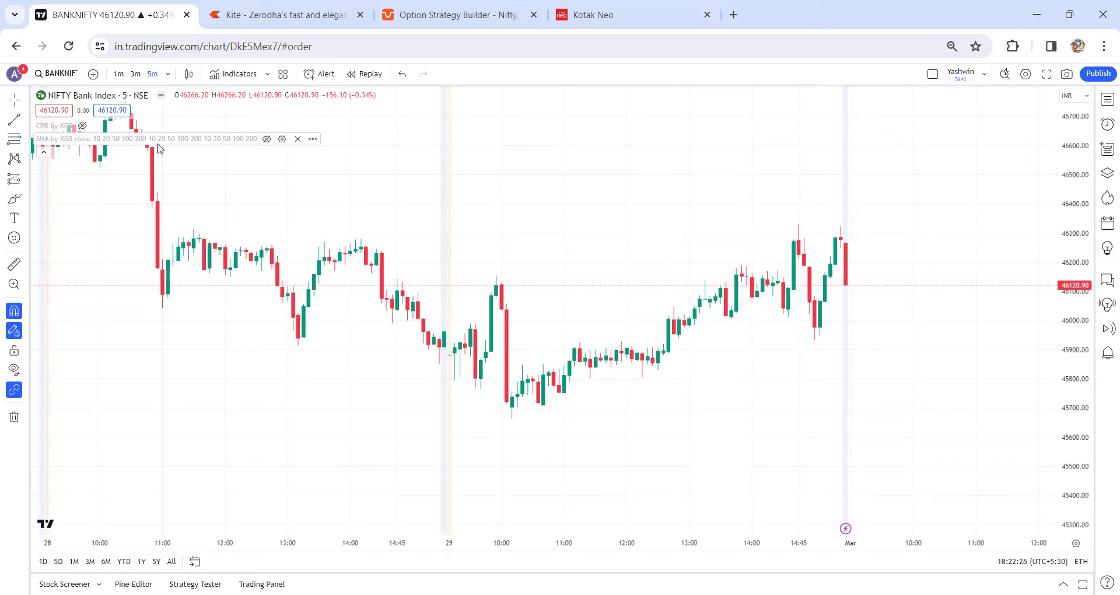
pyautogui.click(82, 126)
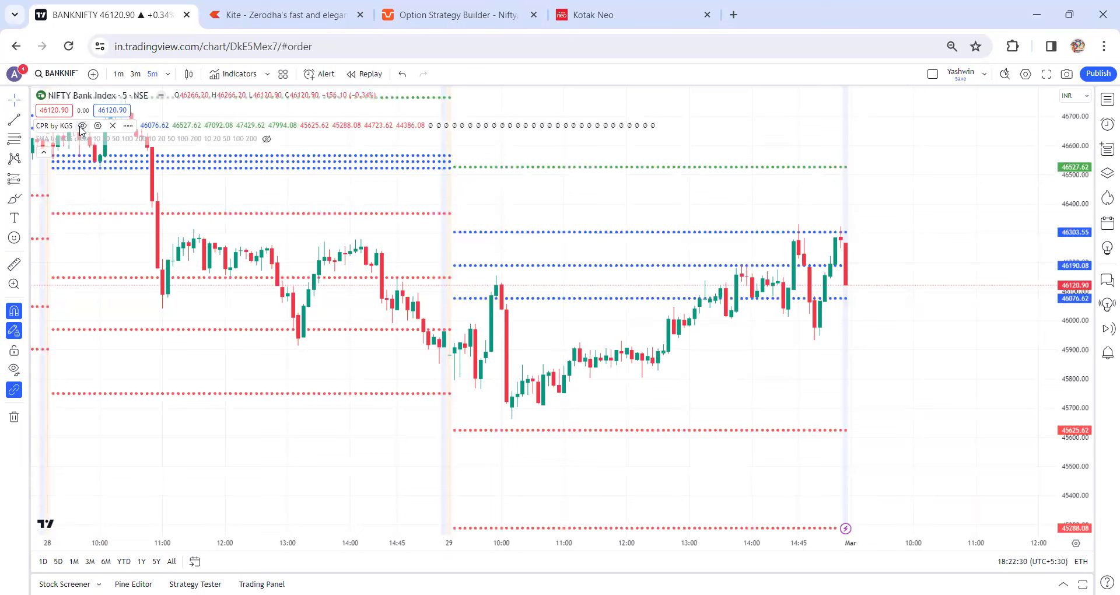
# - Enable tomorrow, weekly and monthly pivots plus previous month, week and day high-low for the CPR by KGS indicator
pyautogui.click(98, 126)
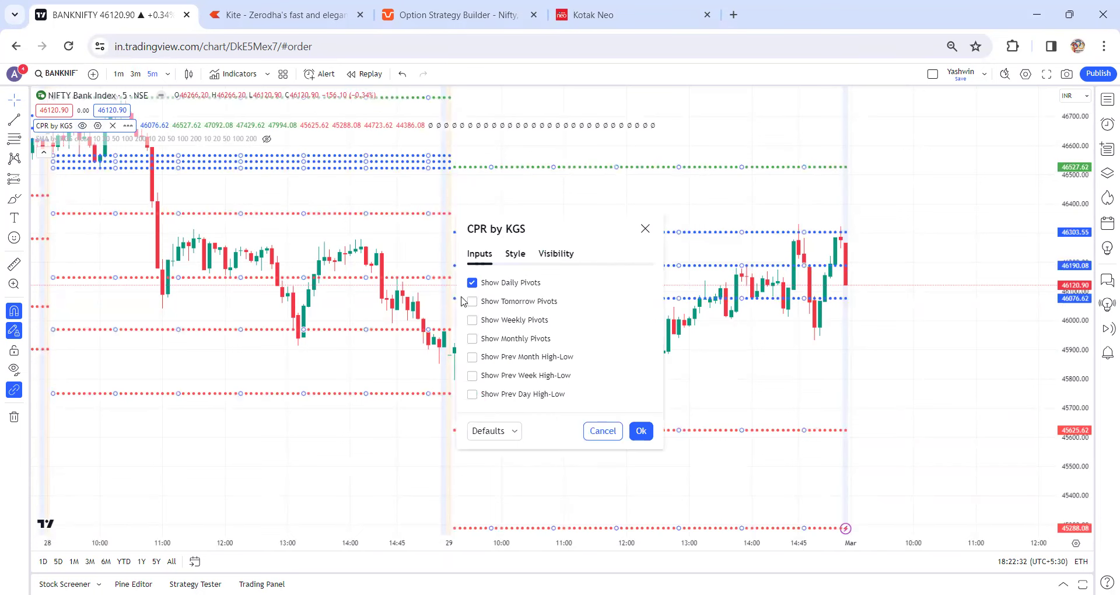
pyautogui.click(472, 301)
pyautogui.click(472, 320)
pyautogui.click(472, 339)
pyautogui.click(472, 357)
pyautogui.click(471, 376)
pyautogui.click(472, 394)
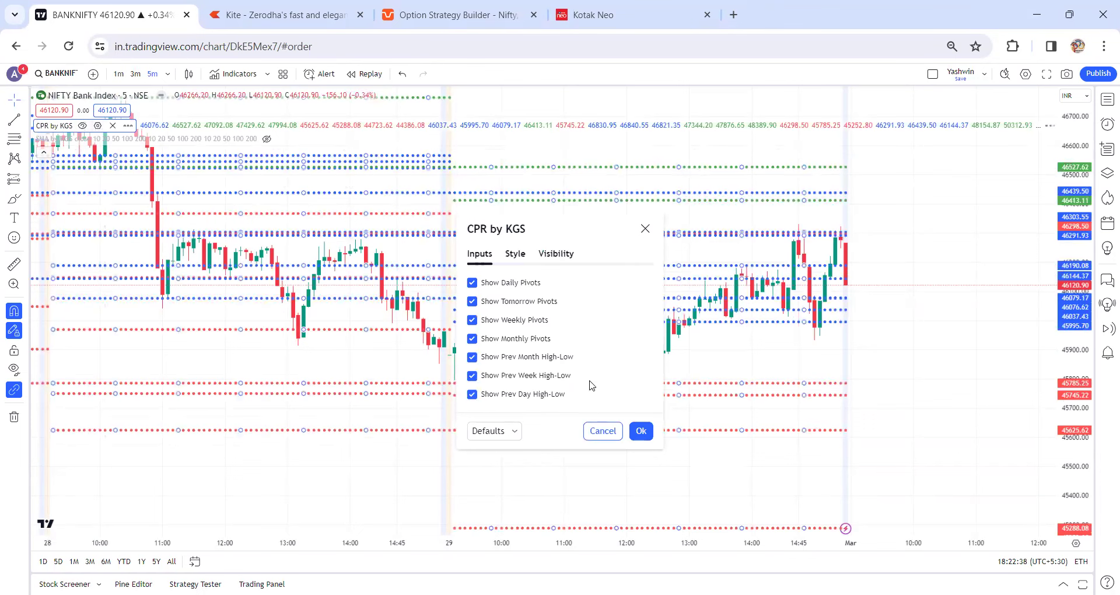
pyautogui.click(645, 228)
# - Turn off the tomorrow pivots, monthly pivots, previous month high-low and previous week high-low in the CPR by KGS settings
pyautogui.moveTo(663, 339); pyautogui.dragTo(775, 444)
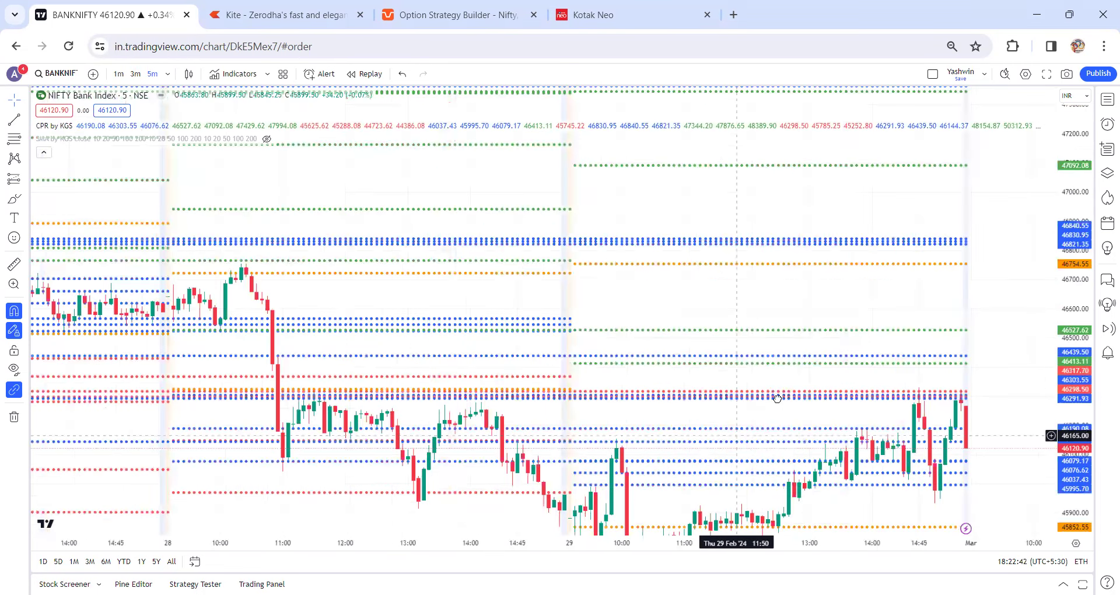
pyautogui.moveTo(589, 294); pyautogui.dragTo(537, 233)
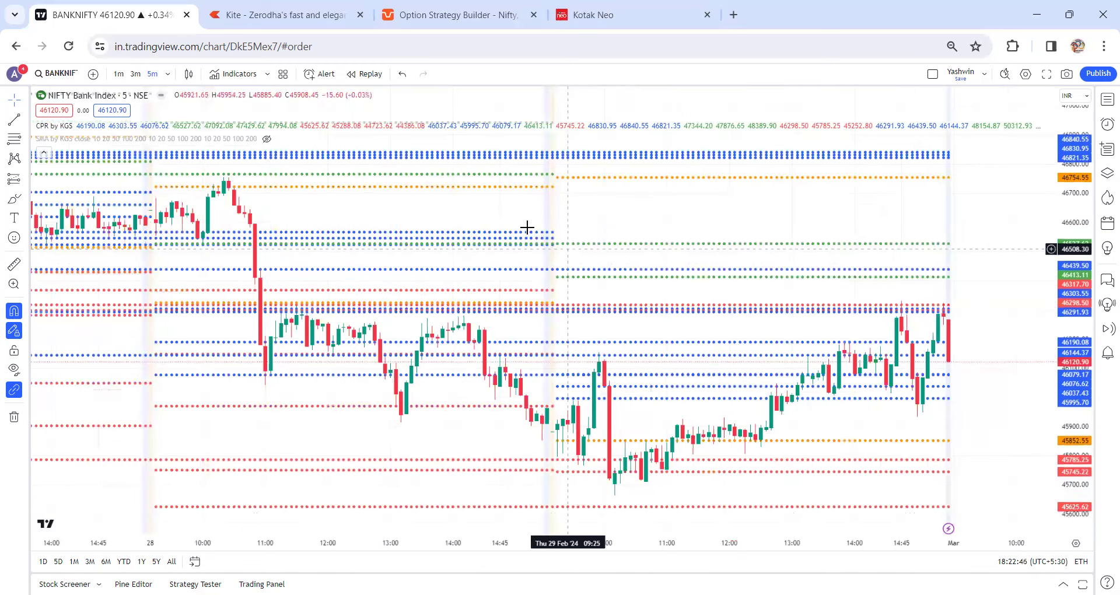
pyautogui.moveTo(660, 372); pyautogui.dragTo(644, 359)
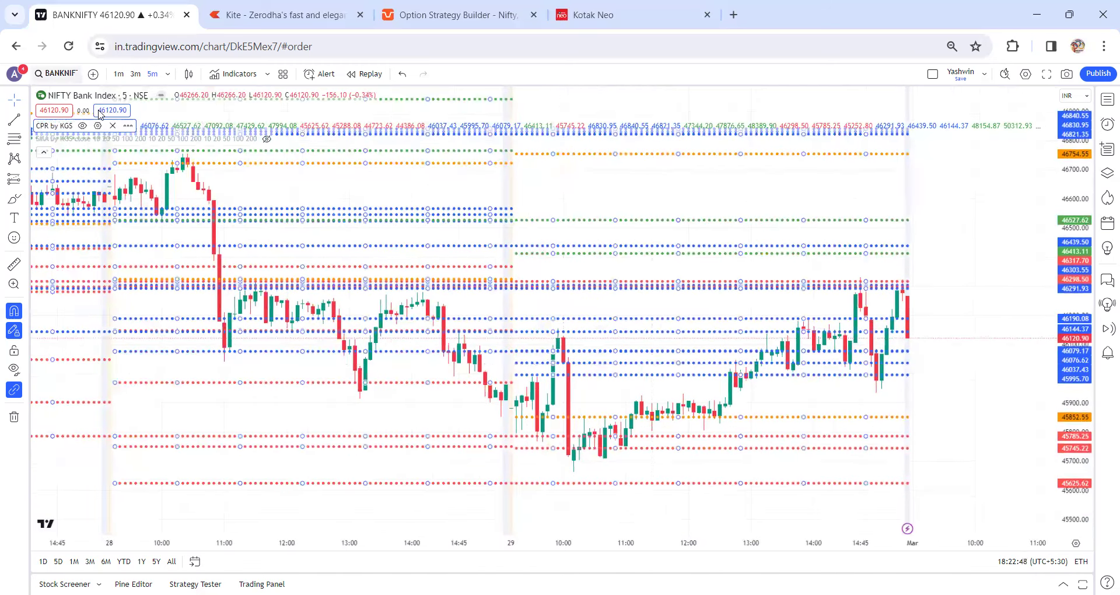
pyautogui.click(97, 126)
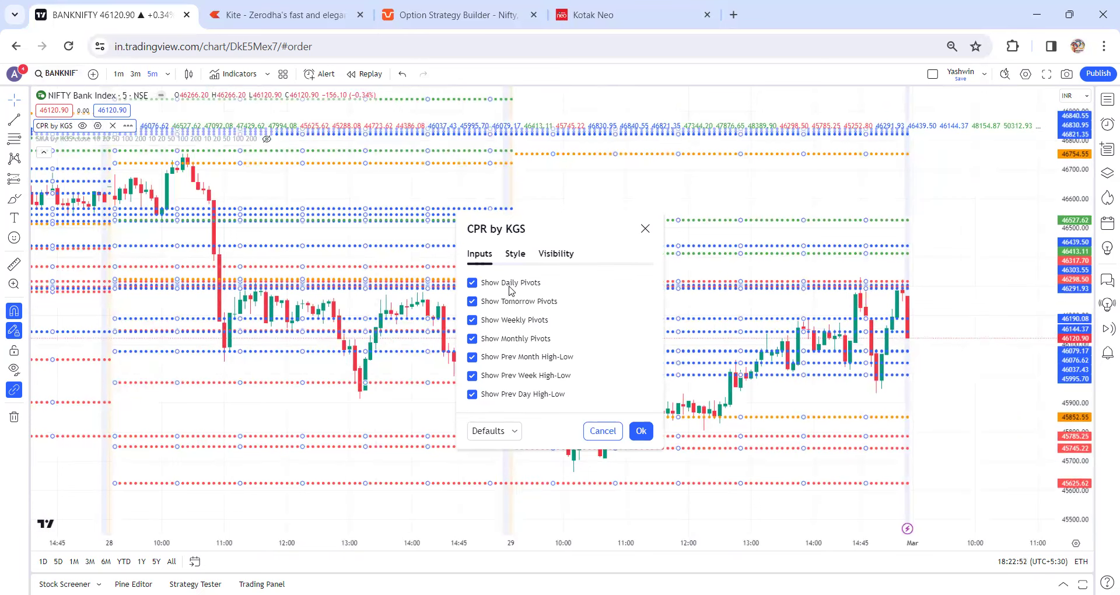
pyautogui.click(496, 305)
pyautogui.click(497, 343)
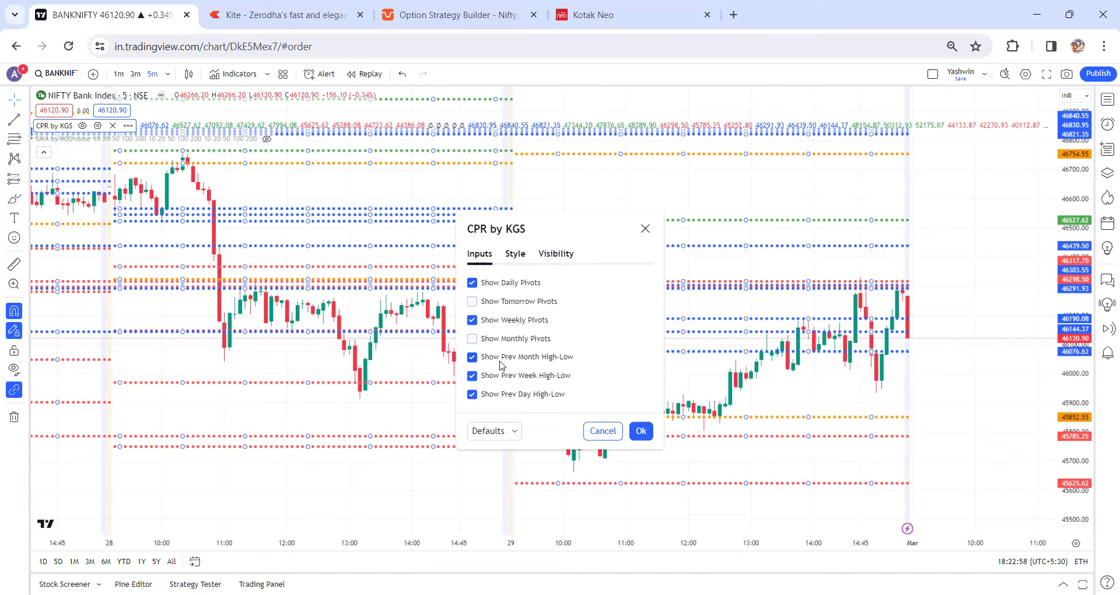
pyautogui.click(498, 359)
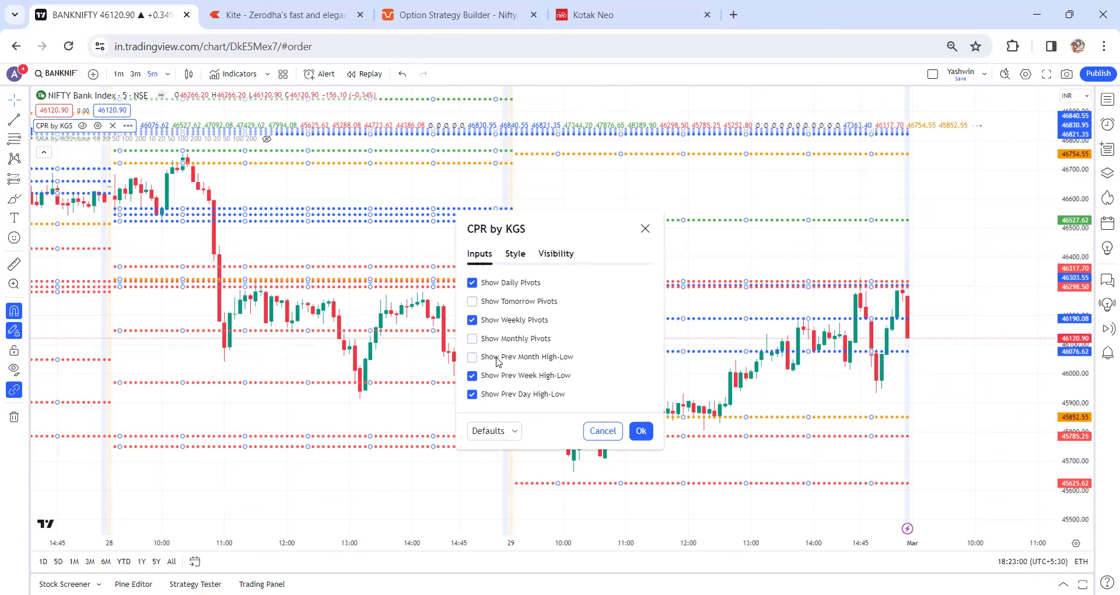
pyautogui.click(505, 379)
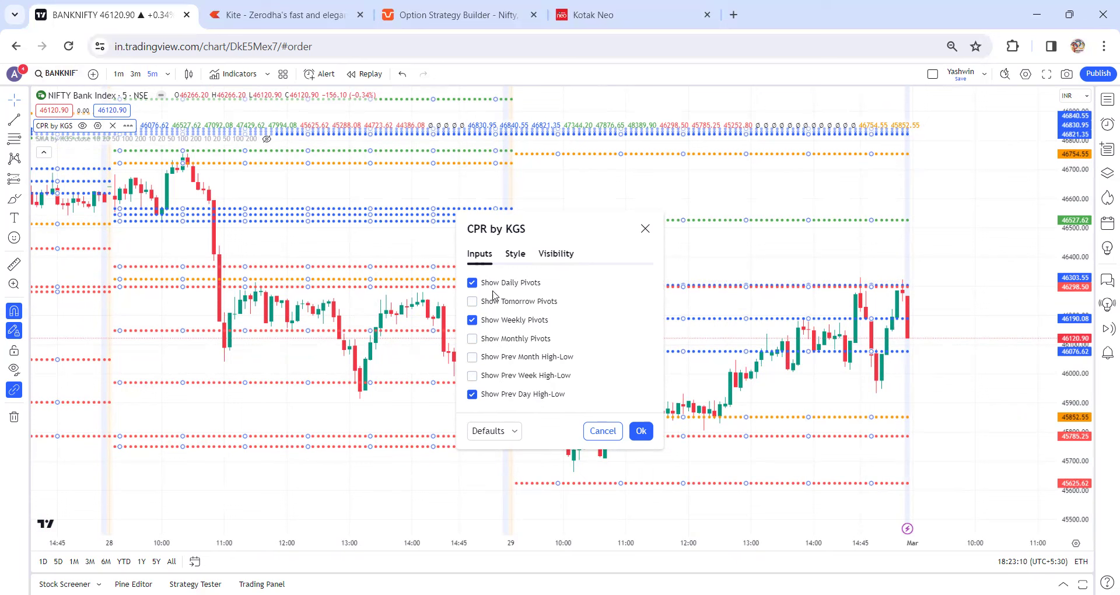
# - Hide the Weekly Pivot, Weekly BC and Weekly TC lines of the CPR by KGS indicator and apply the settings
pyautogui.click(521, 256)
pyautogui.scroll(-5, 527, 330)
pyautogui.scroll(-5, 528, 339)
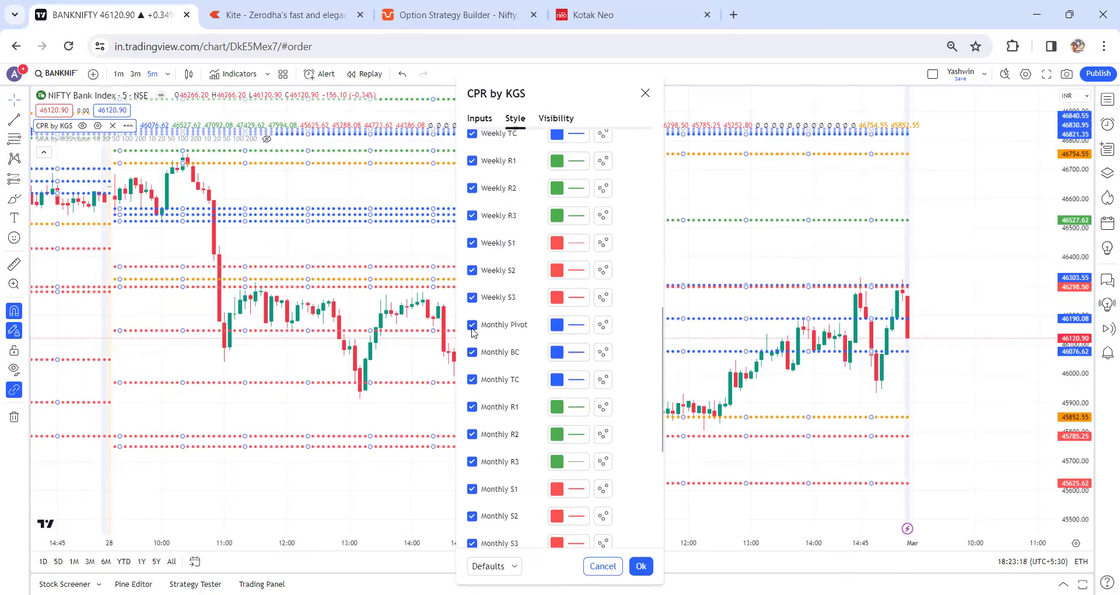
pyautogui.scroll(5, 481, 332)
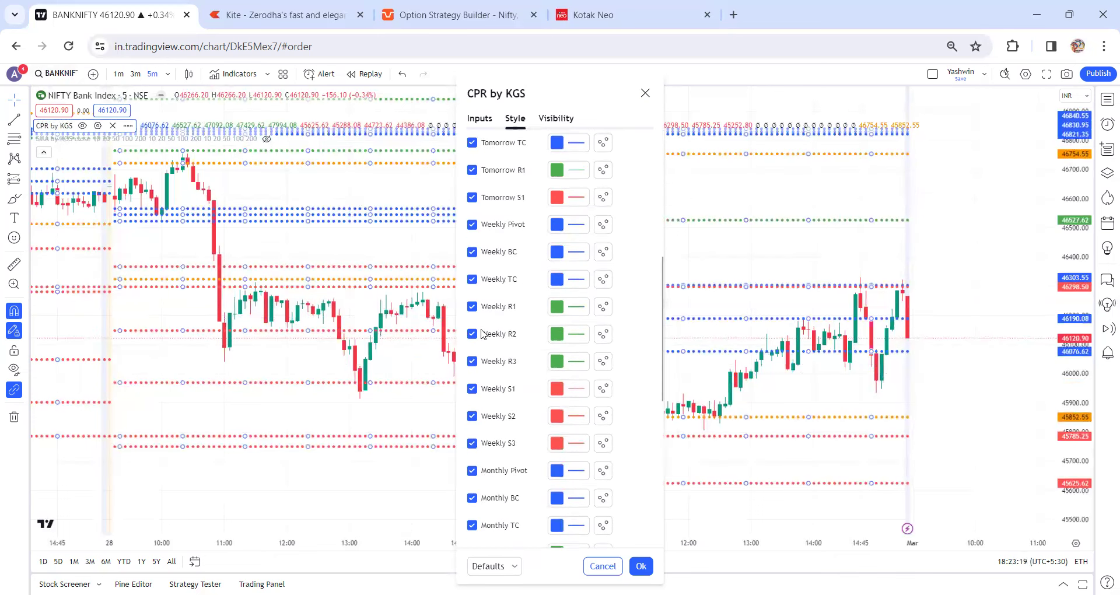
pyautogui.click(472, 255)
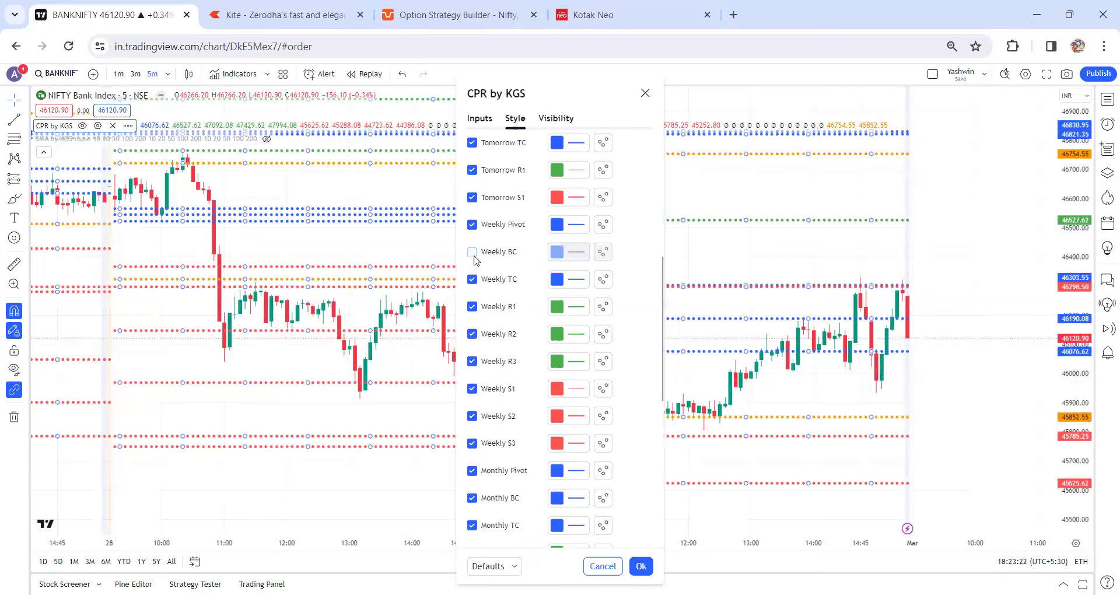
pyautogui.click(473, 226)
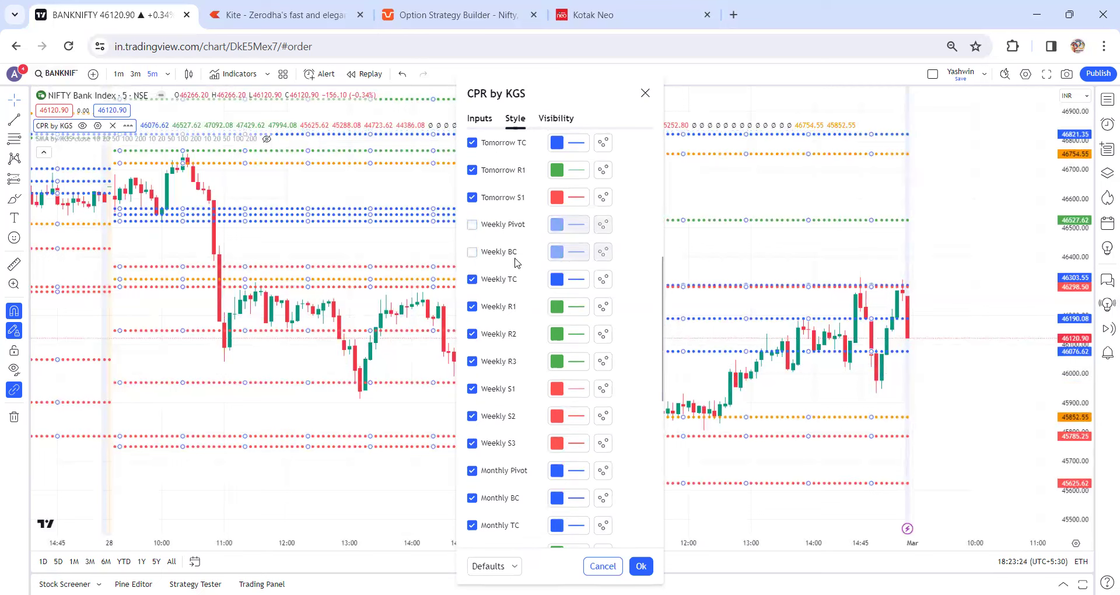
pyautogui.click(472, 281)
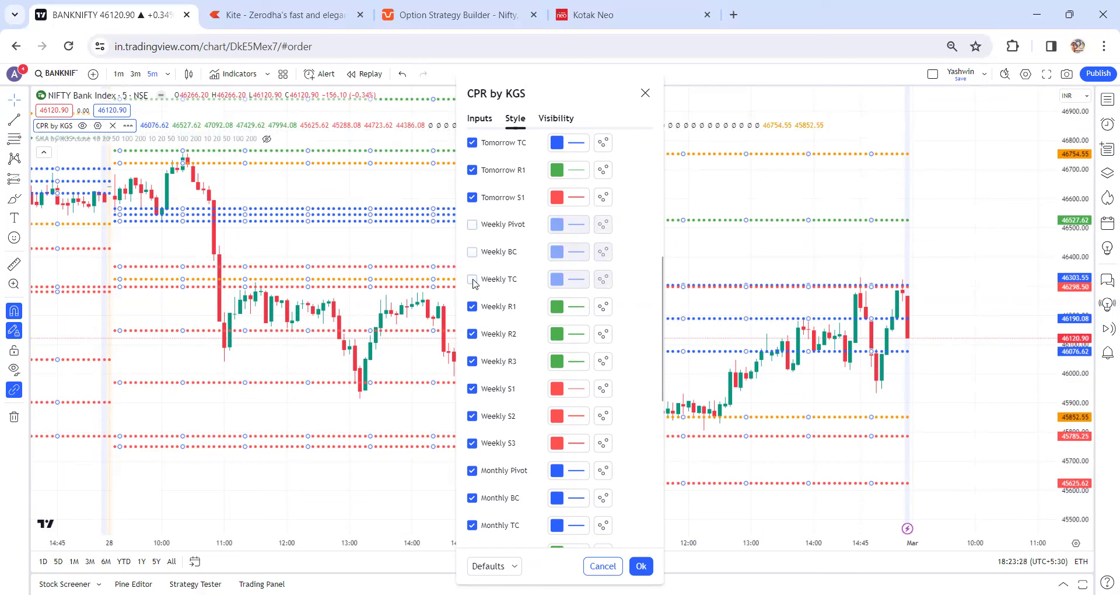
pyautogui.click(640, 566)
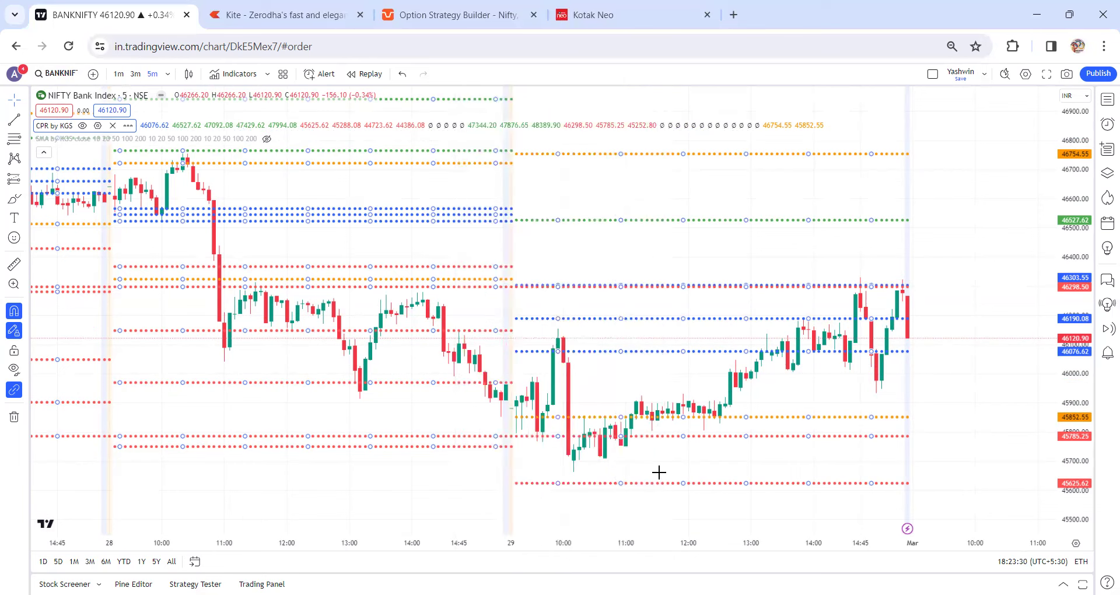
pyautogui.click(600, 255)
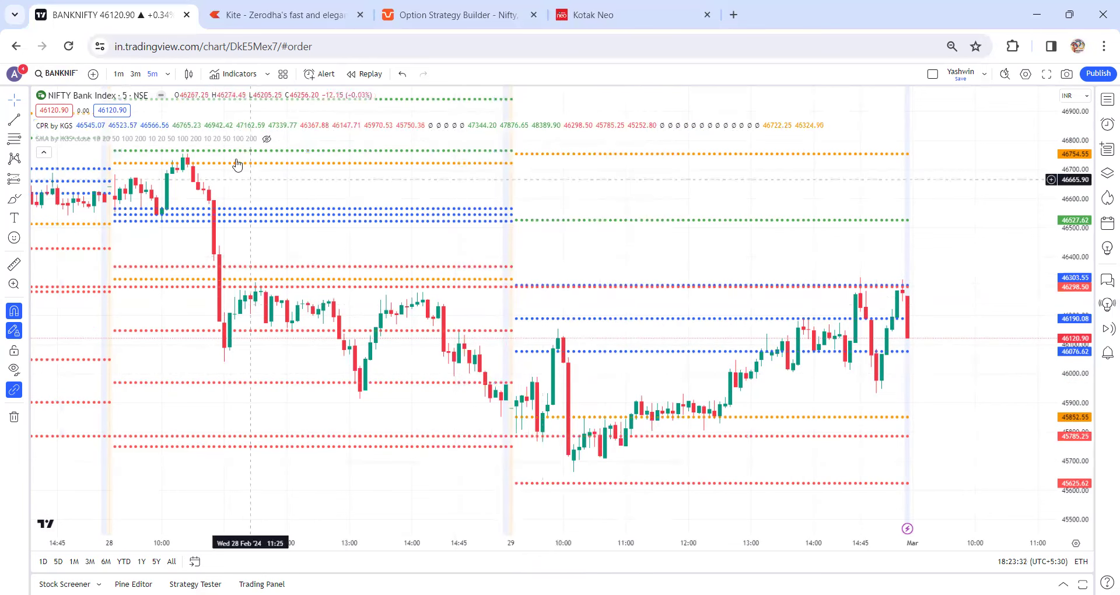
# - Review the CPR by KGS indicator's enabled inputs and its full list of line styles
pyautogui.click(98, 125)
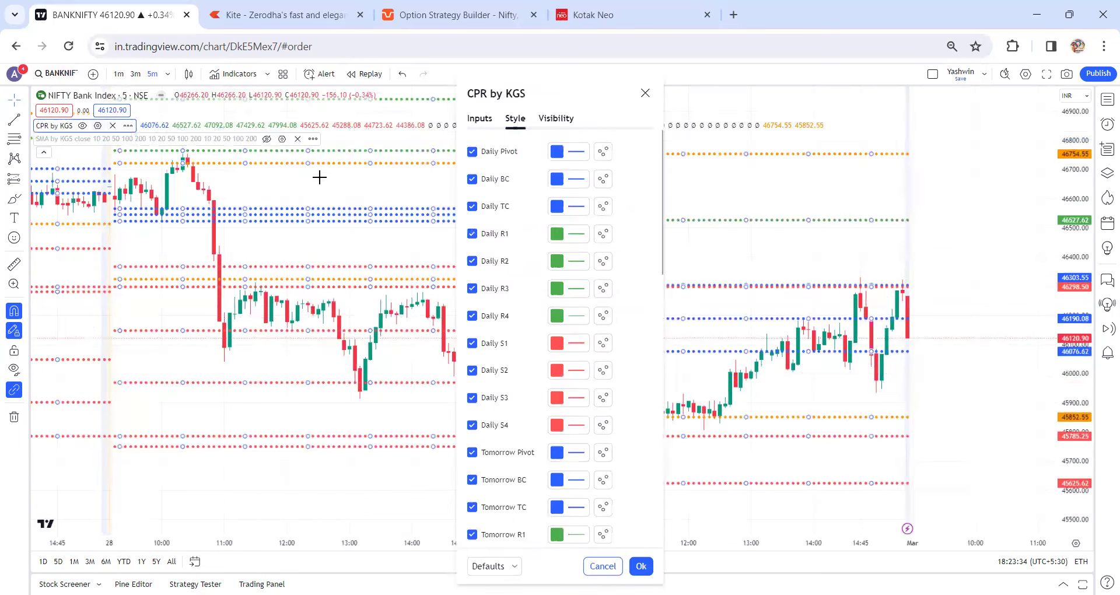
pyautogui.click(479, 119)
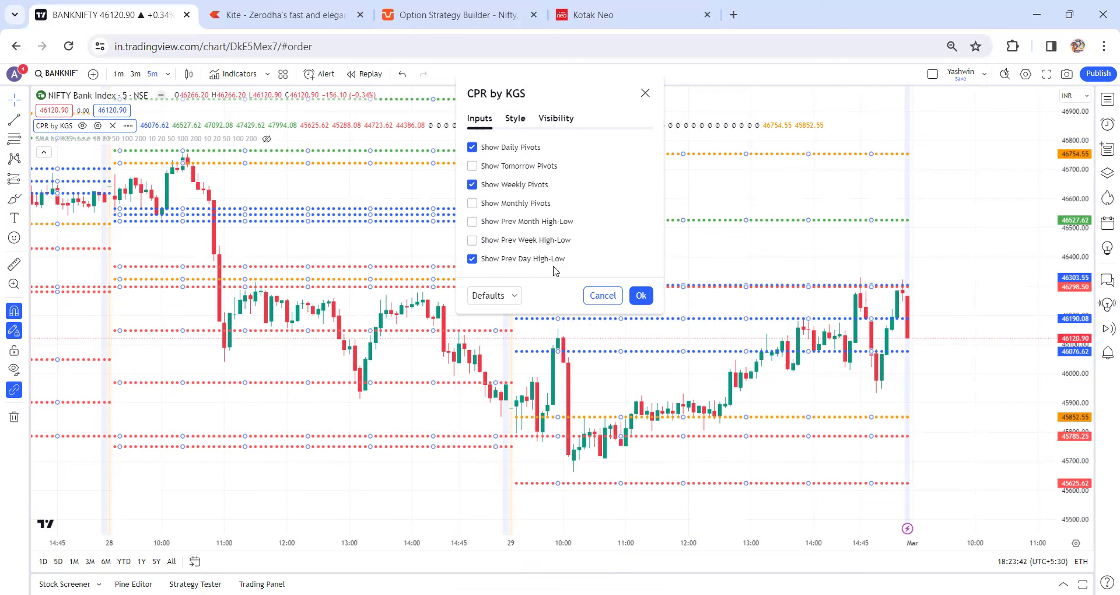
pyautogui.click(514, 119)
pyautogui.scroll(-5, 622, 392)
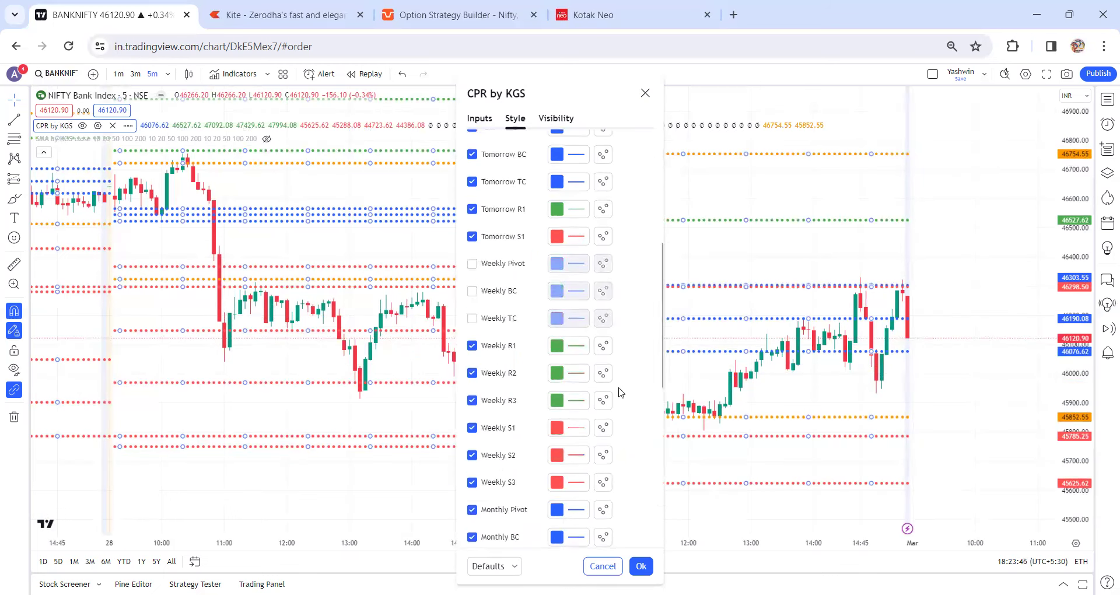
pyautogui.scroll(-8, 622, 392)
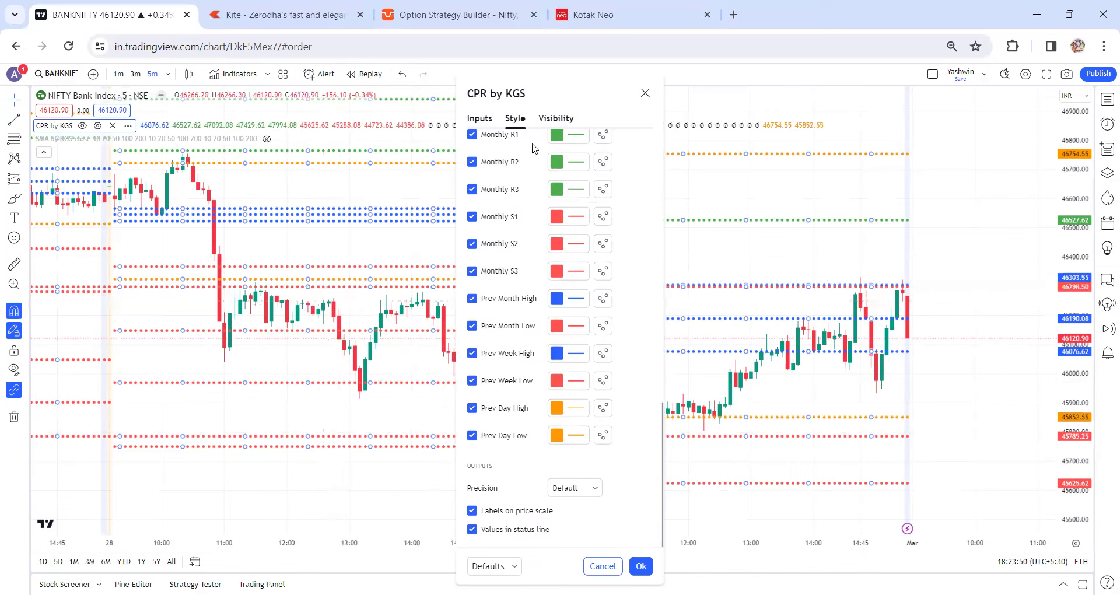
pyautogui.click(483, 119)
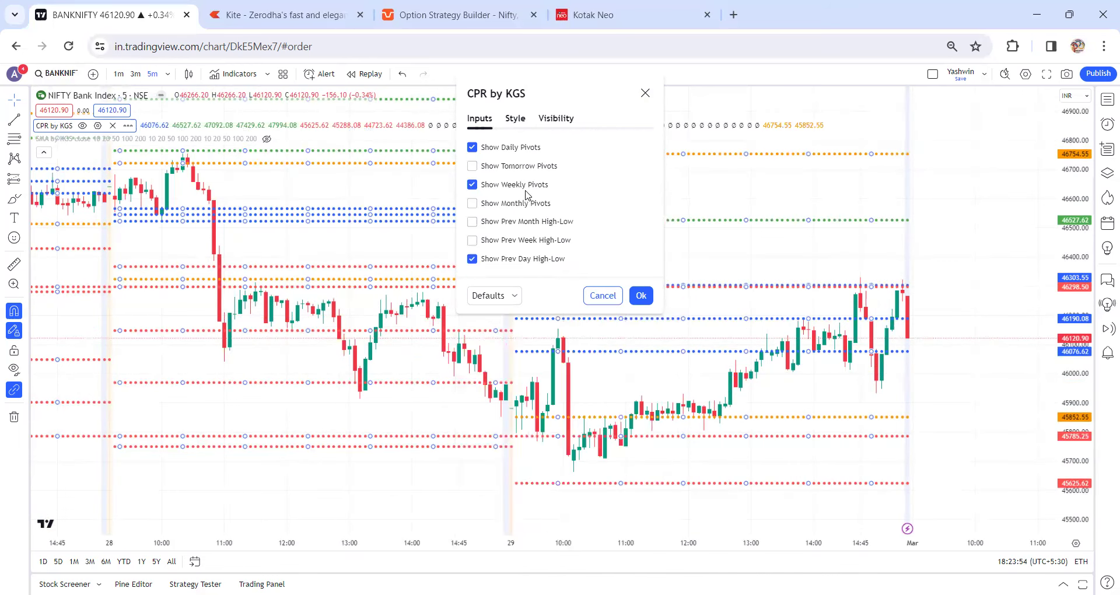
# - Set the line colour of Weekly R1, Weekly R2 and Weekly R3 in the CPR by KGS style settings to black
pyautogui.click(515, 119)
pyautogui.scroll(-4, 532, 400)
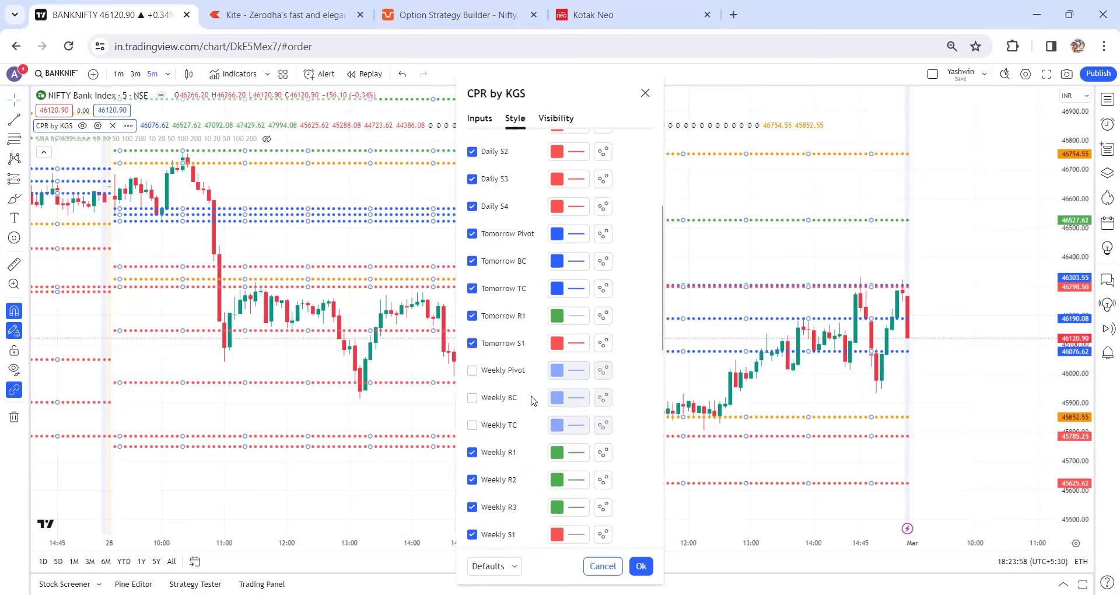
pyautogui.scroll(-2, 529, 454)
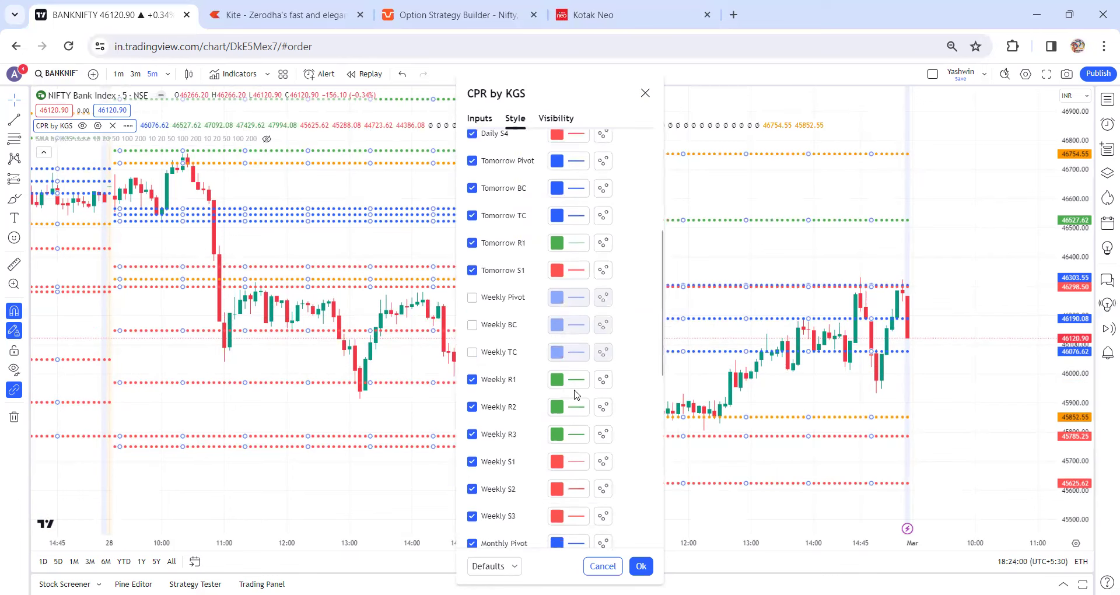
pyautogui.click(558, 381)
pyautogui.click(672, 402)
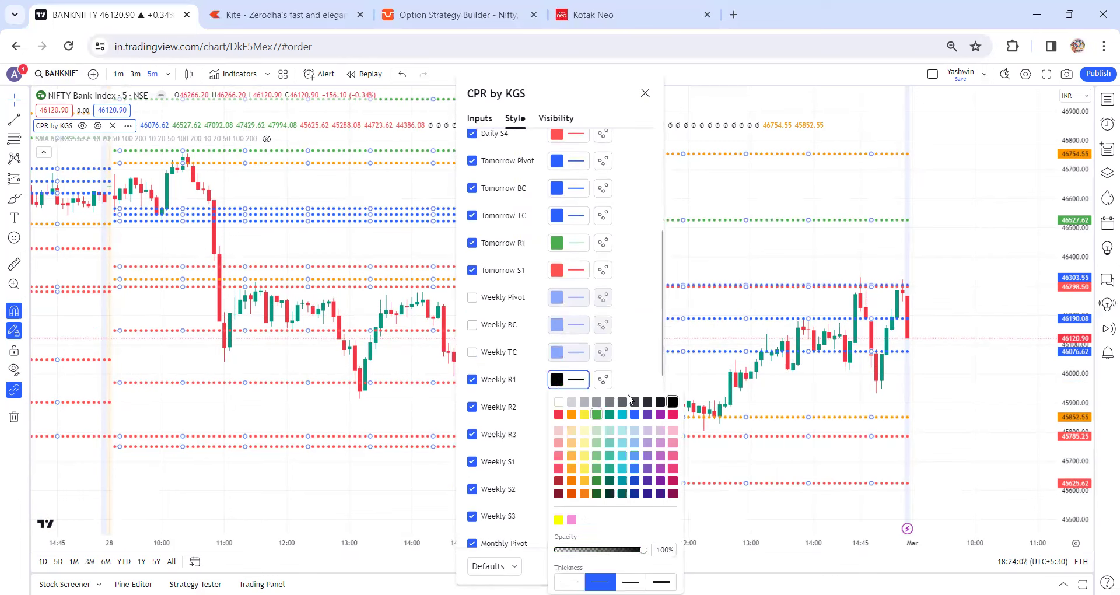
pyautogui.click(558, 411)
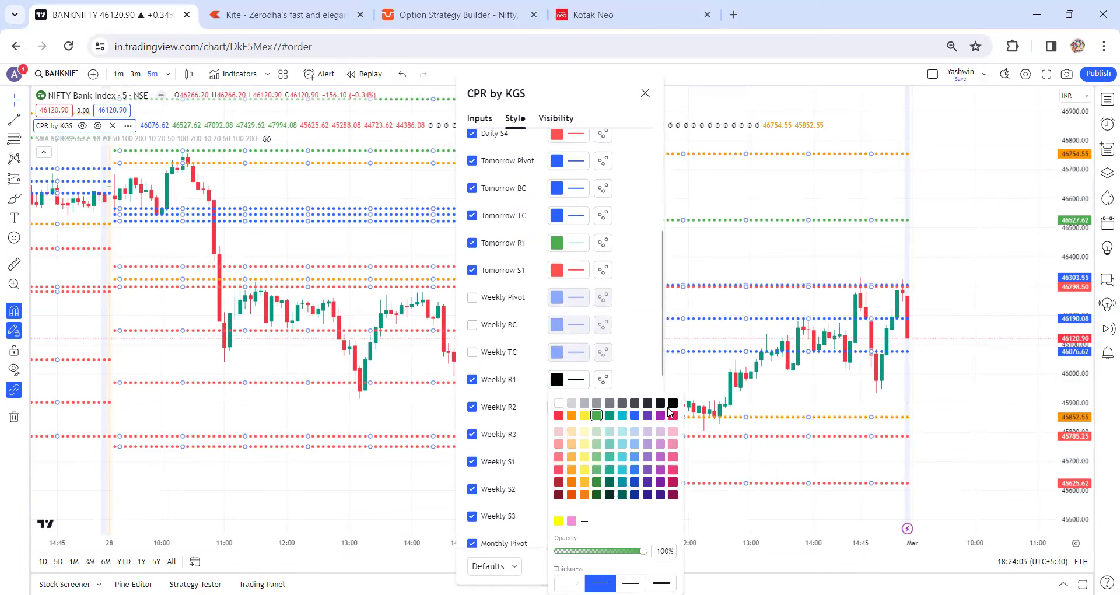
pyautogui.click(672, 402)
pyautogui.click(557, 407)
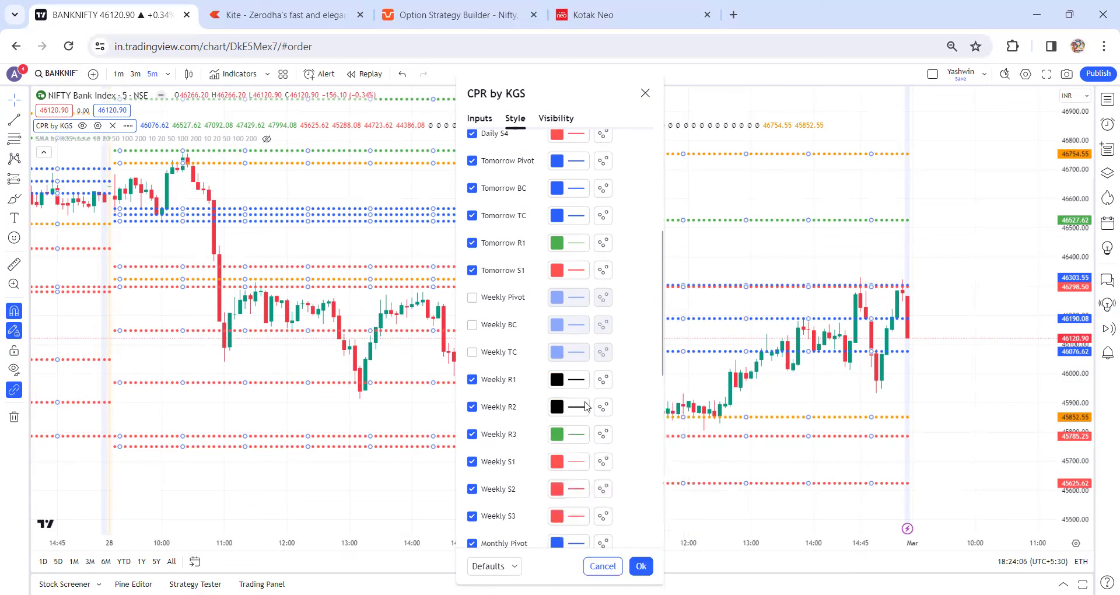
pyautogui.click(557, 434)
pyautogui.click(673, 402)
pyautogui.click(641, 382)
# - Set the line colour of Weekly S1, Weekly S2 and Weekly S3 to black and apply the CPR by KGS settings
pyautogui.click(567, 468)
pyautogui.click(672, 403)
pyautogui.click(630, 383)
pyautogui.scroll(-1, 634, 373)
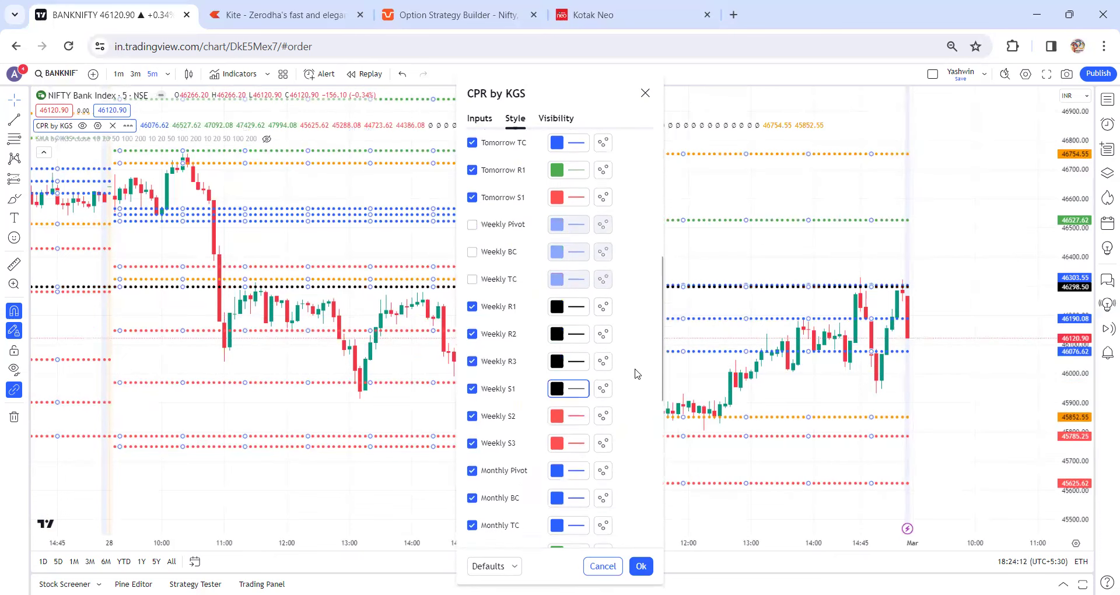
pyautogui.click(557, 415)
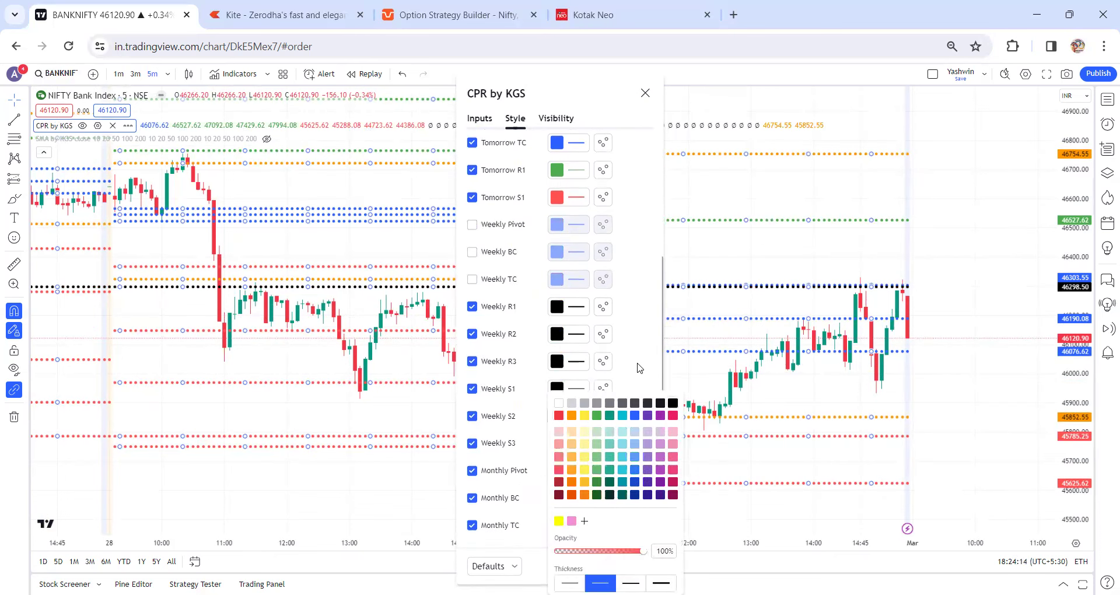
pyautogui.click(673, 403)
pyautogui.click(575, 446)
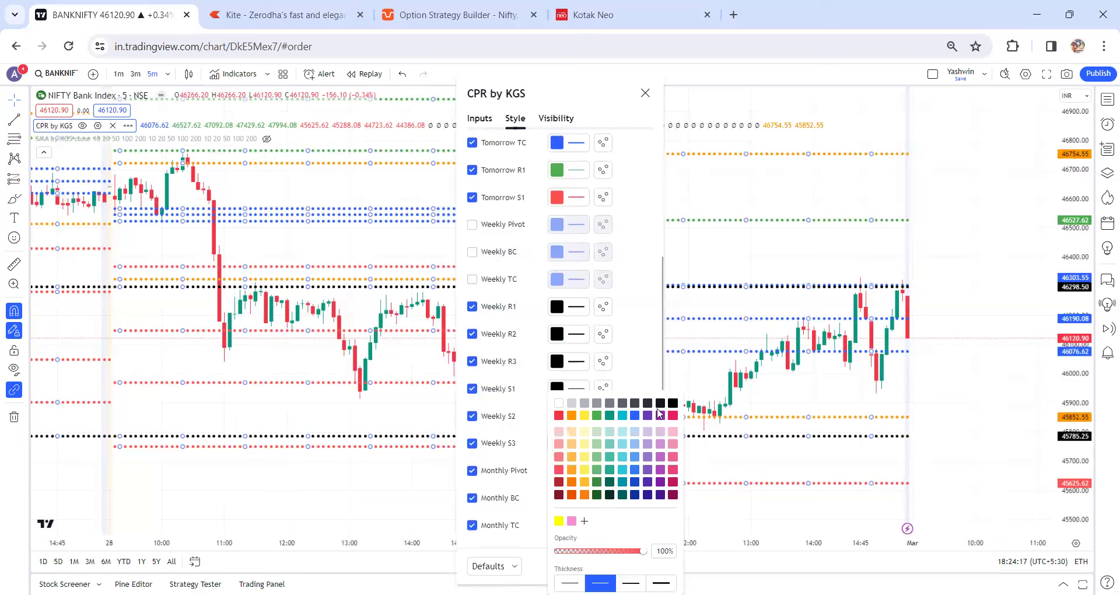
pyautogui.click(673, 402)
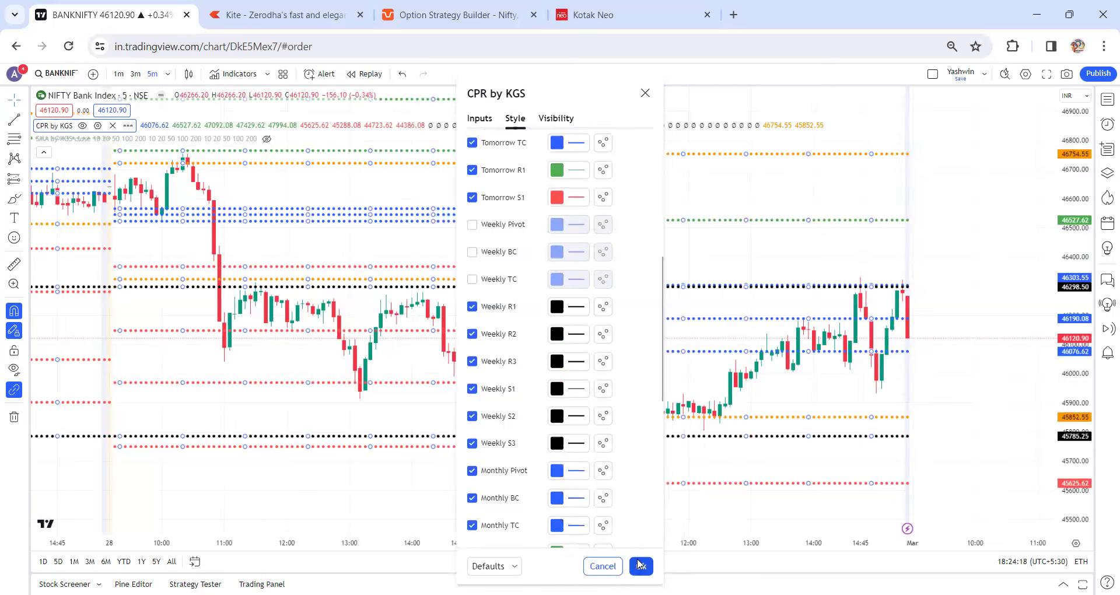
pyautogui.click(640, 565)
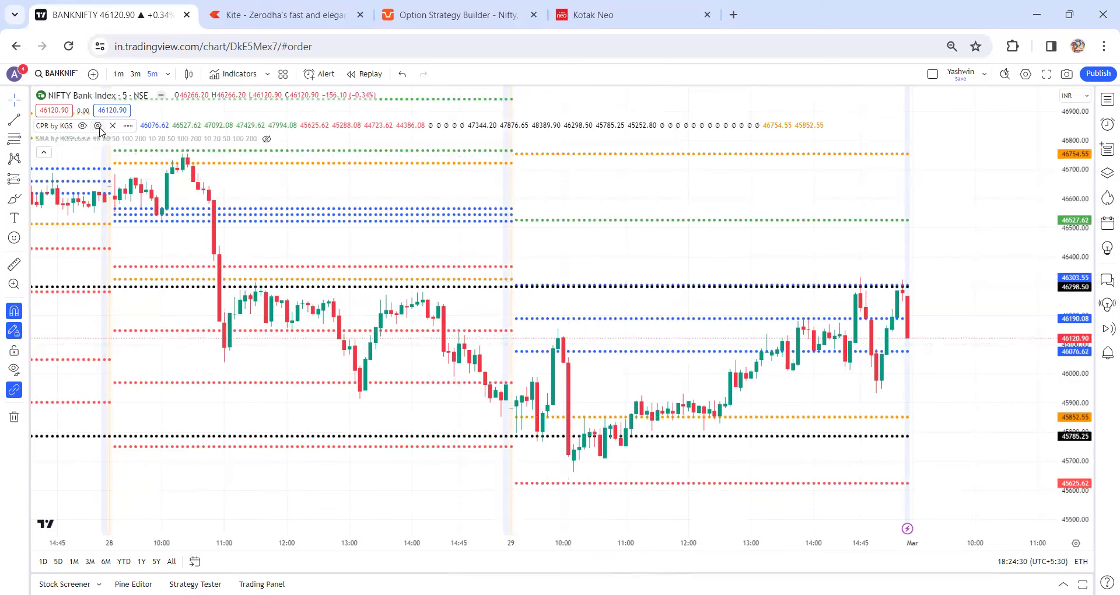
# - Turn off the weekly pivots in the CPR by KGS indicator's inputs and apply the change
pyautogui.click(97, 126)
pyautogui.click(479, 119)
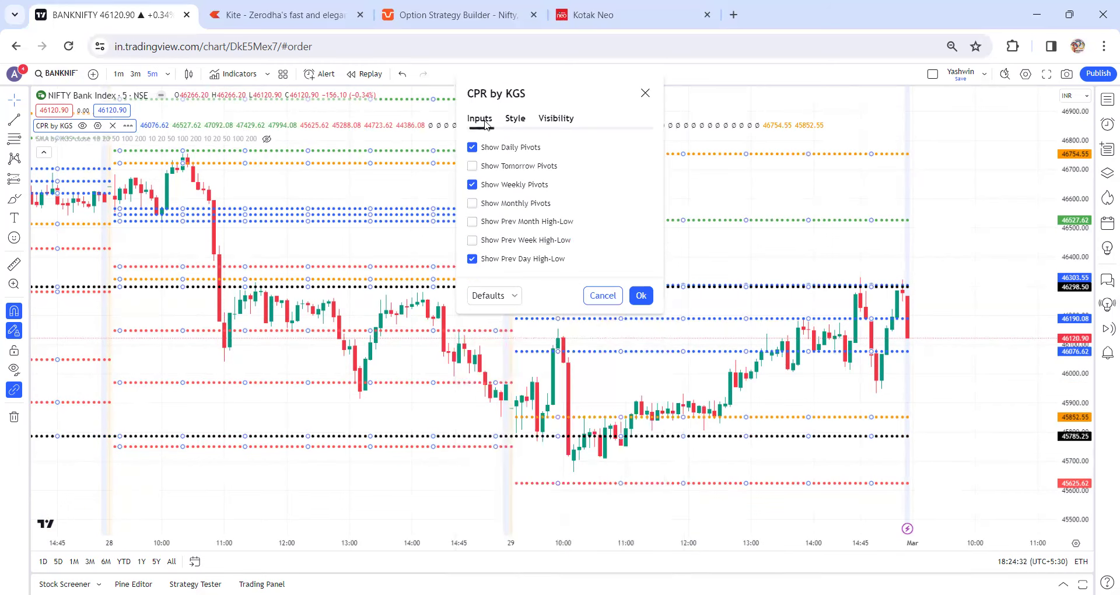
pyautogui.click(486, 186)
pyautogui.click(640, 296)
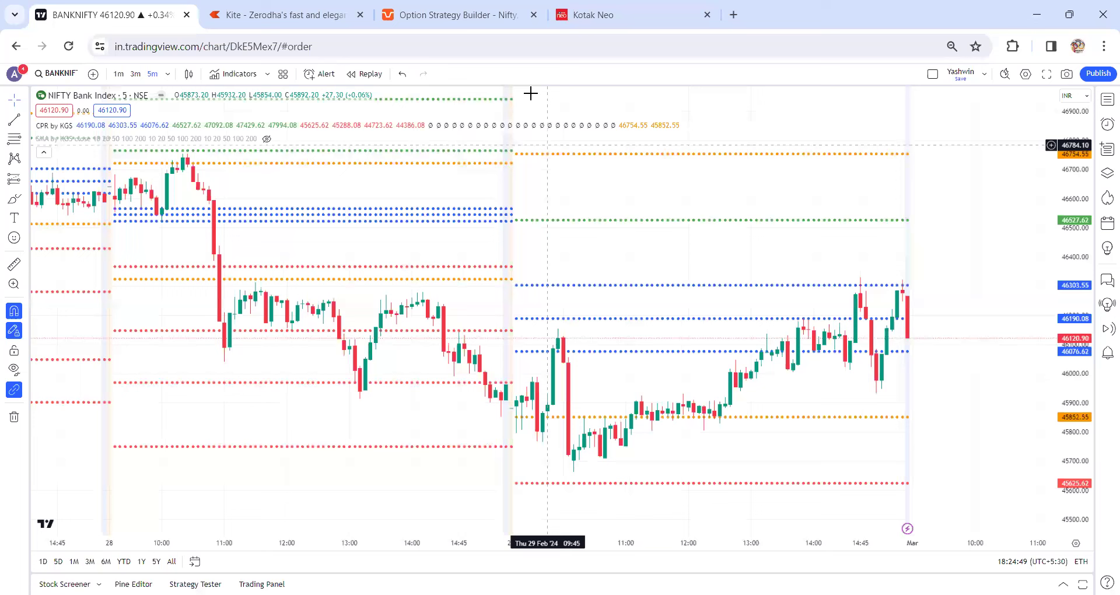
# - Trace the 29 February price swings against the CPR and previous day levels with red freehand strokes
pyautogui.moveTo(546, 433); pyautogui.dragTo(554, 433)
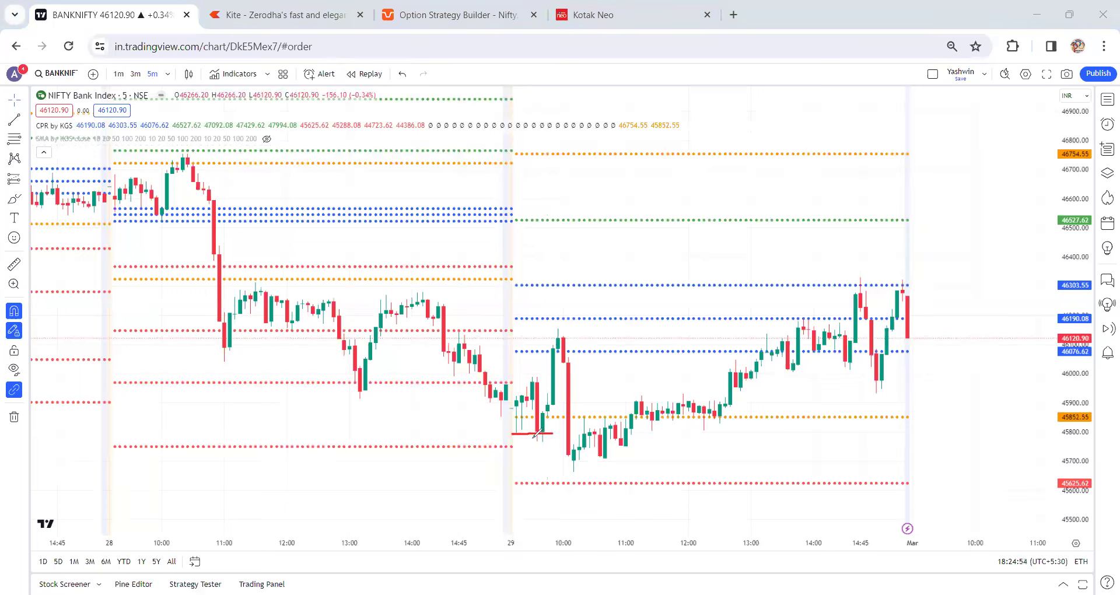
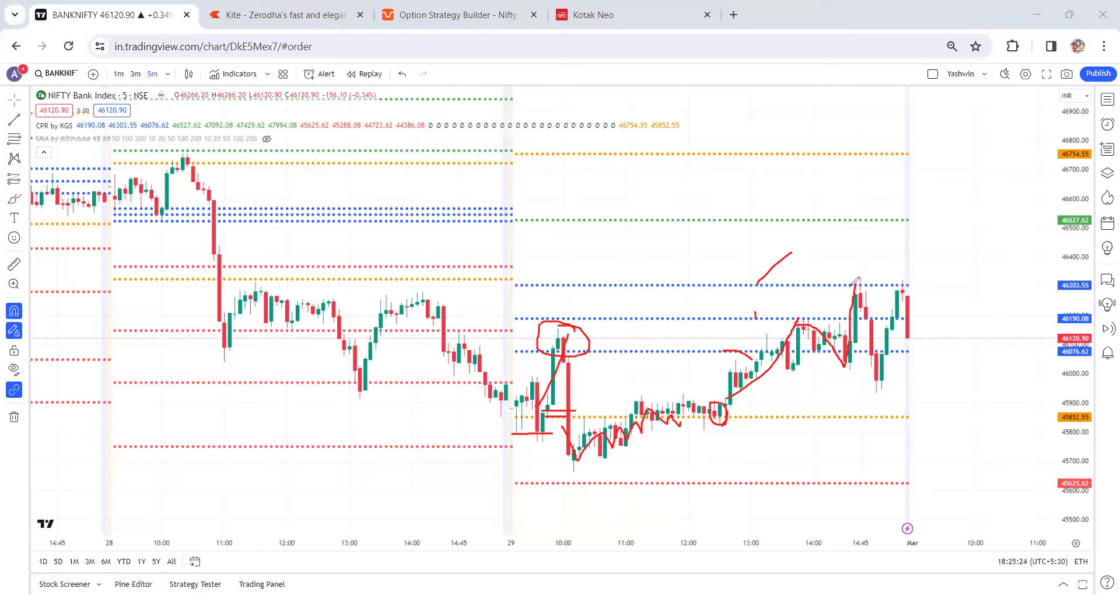
pyautogui.moveTo(845, 287); pyautogui.dragTo(871, 398)
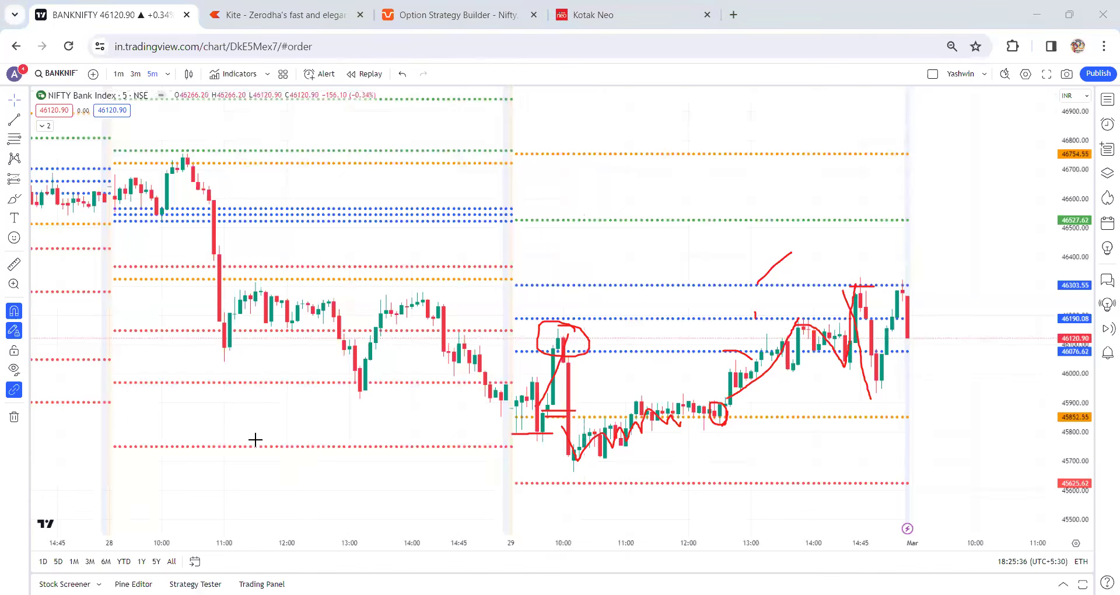
# - Examine how price reacted to the daily CPR, support, resistance and previous day levels in the sessions from 28 back to 21 February
pyautogui.moveTo(247, 419); pyautogui.dragTo(461, 280)
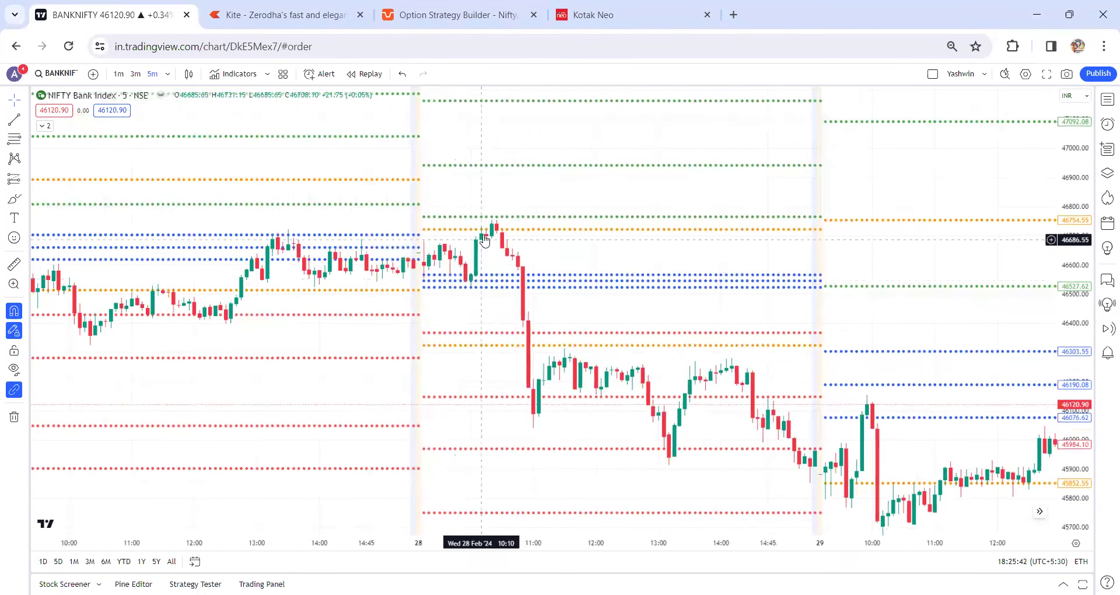
pyautogui.moveTo(166, 393); pyautogui.dragTo(580, 289)
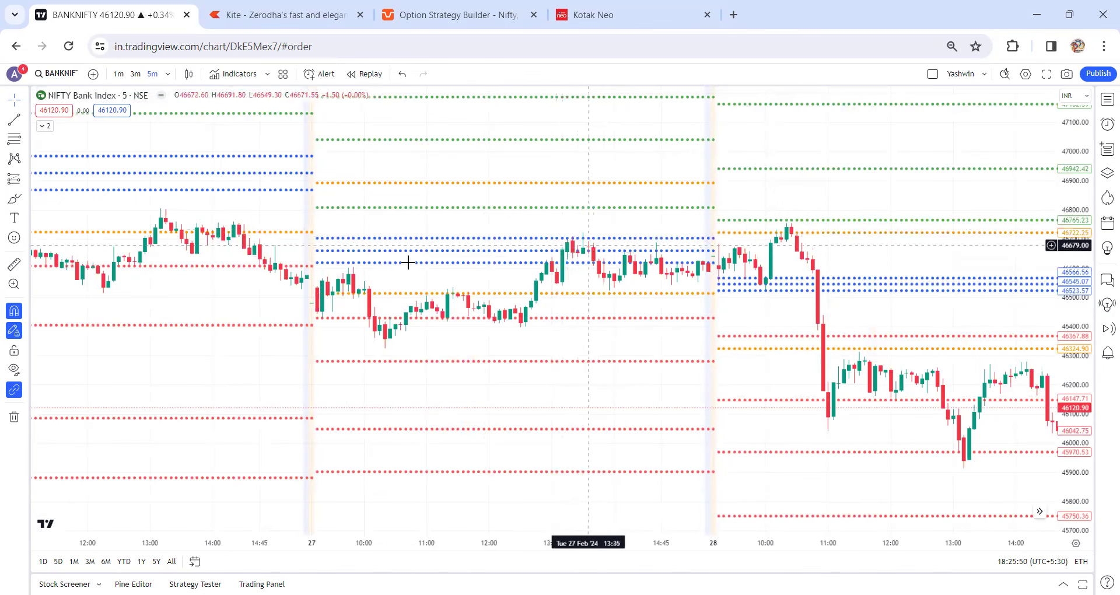
pyautogui.hscroll(-5, 412, 274)
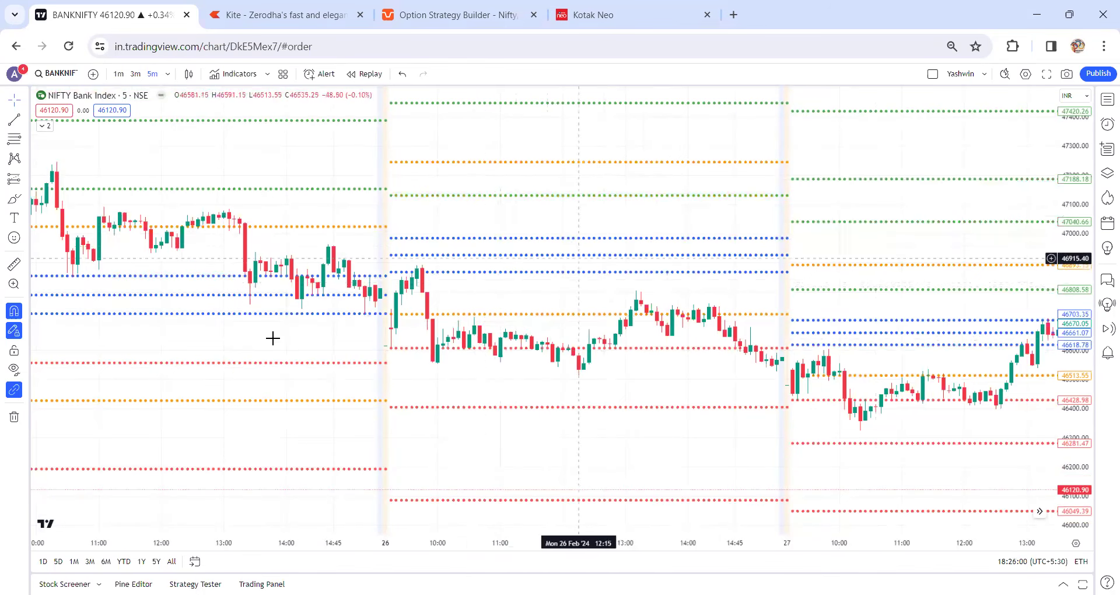
pyautogui.moveTo(203, 338); pyautogui.dragTo(396, 349)
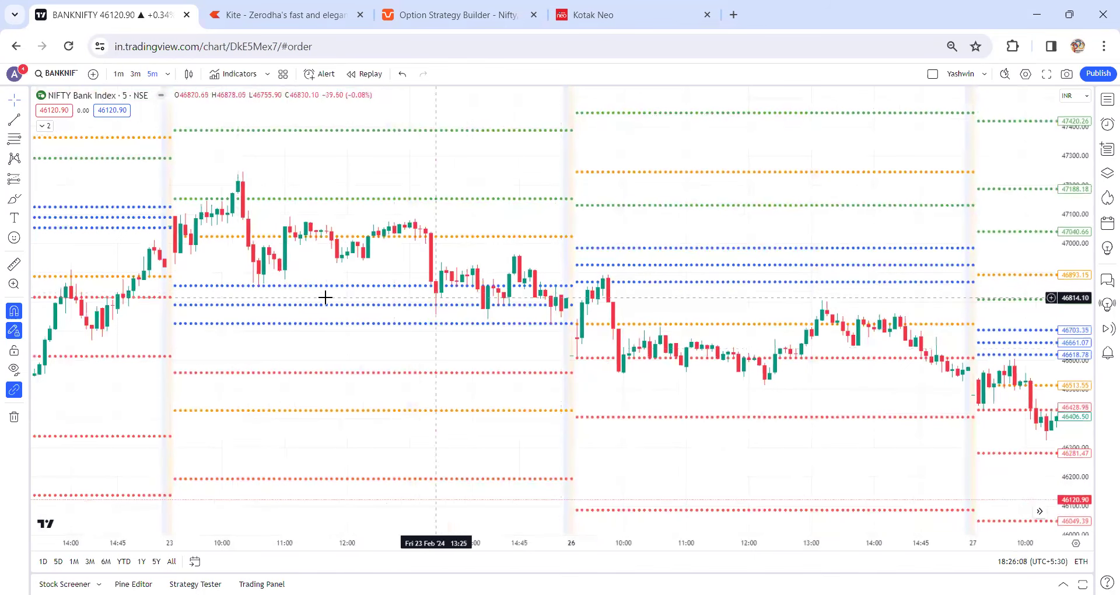
pyautogui.moveTo(325, 298); pyautogui.dragTo(719, 267)
pyautogui.hscroll(-1, 342, 417)
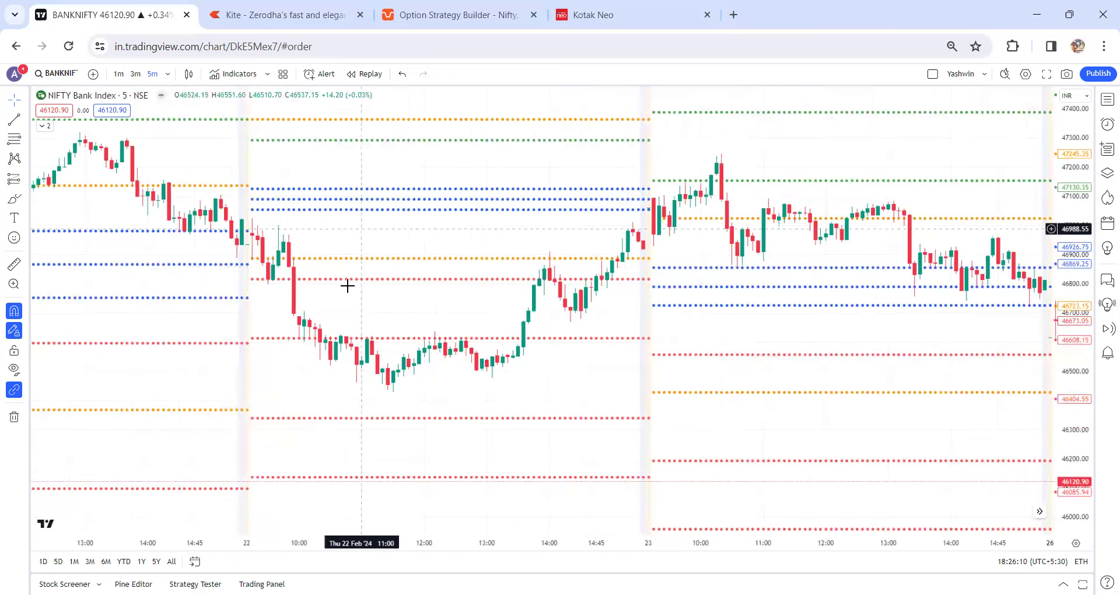
pyautogui.hscroll(-3, 193, 337)
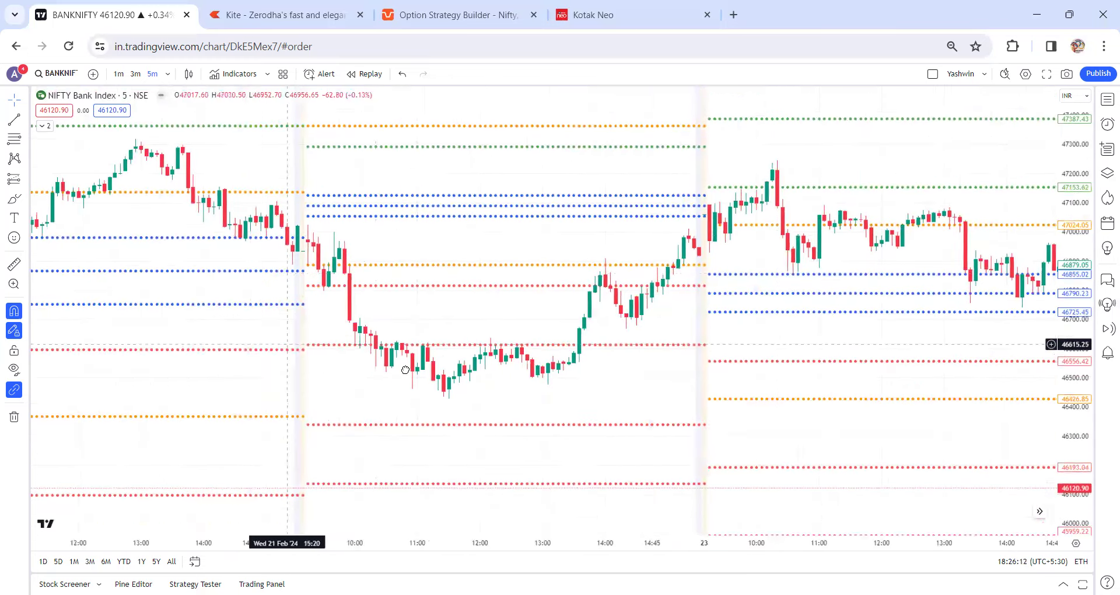
pyautogui.hscroll(-5, 431, 350)
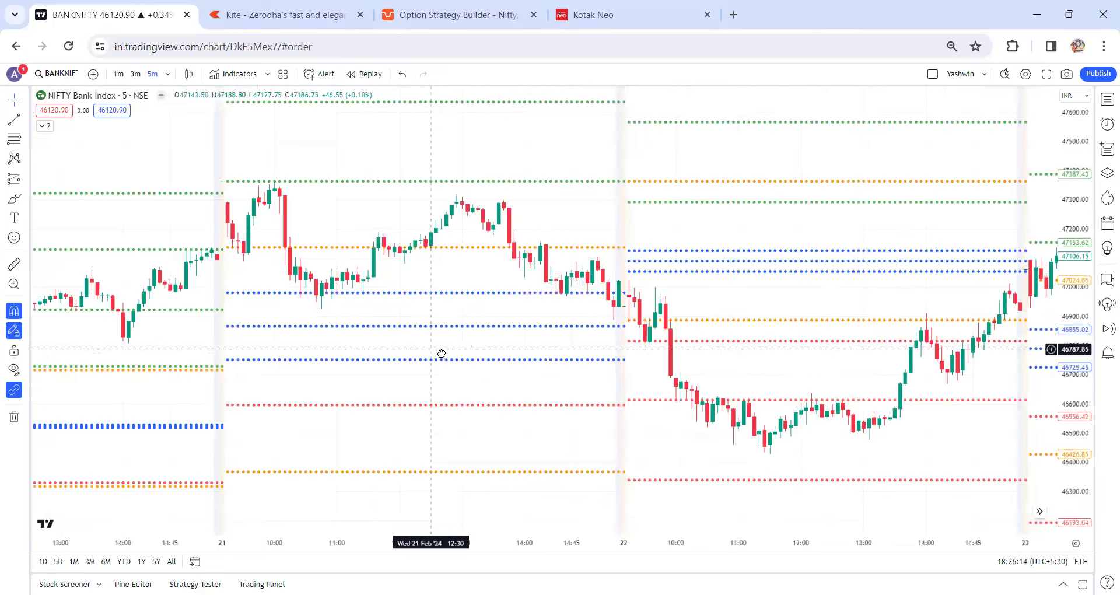
pyautogui.moveTo(332, 315); pyautogui.dragTo(336, 316)
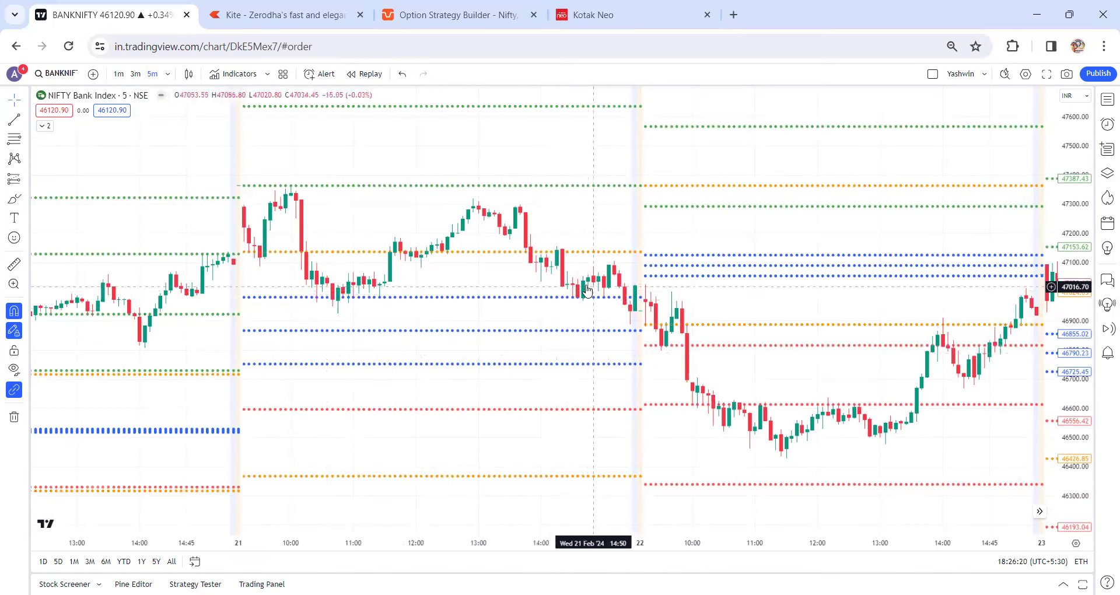
# - Examine price reactions at the daily pivot and previous day levels in the sessions from 20 back to 13 February
pyautogui.moveTo(223, 331); pyautogui.dragTo(645, 317)
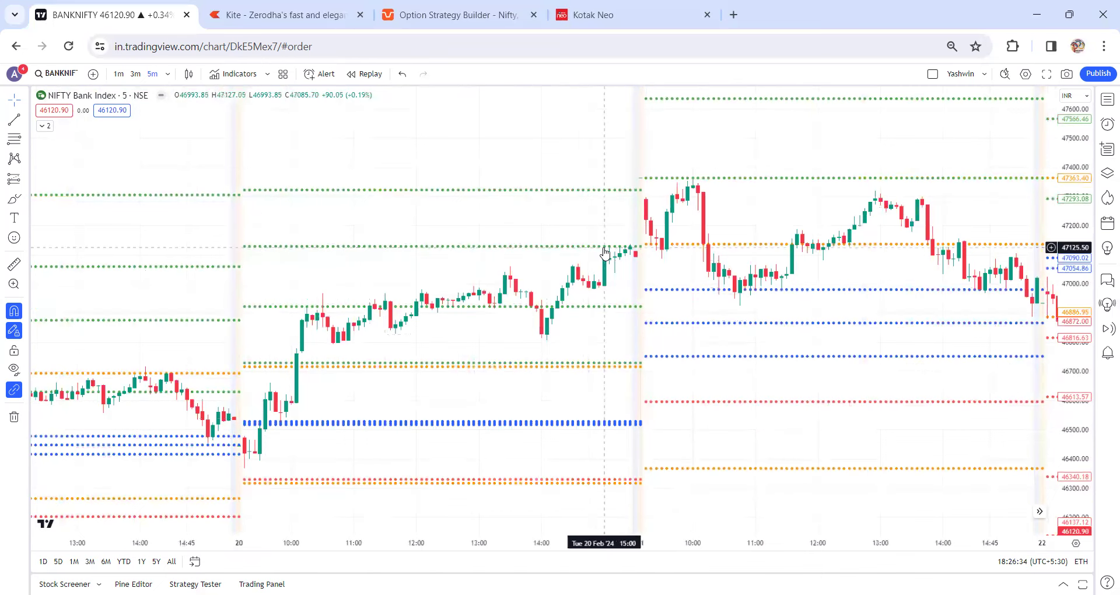
pyautogui.moveTo(195, 328); pyautogui.dragTo(494, 262)
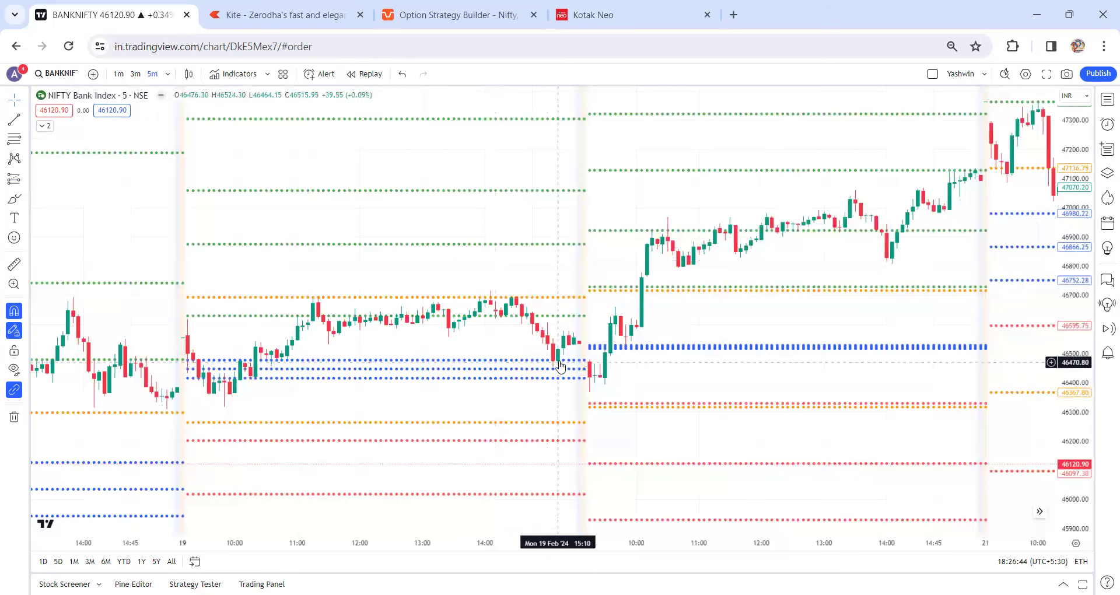
pyautogui.moveTo(332, 245); pyautogui.dragTo(807, 172)
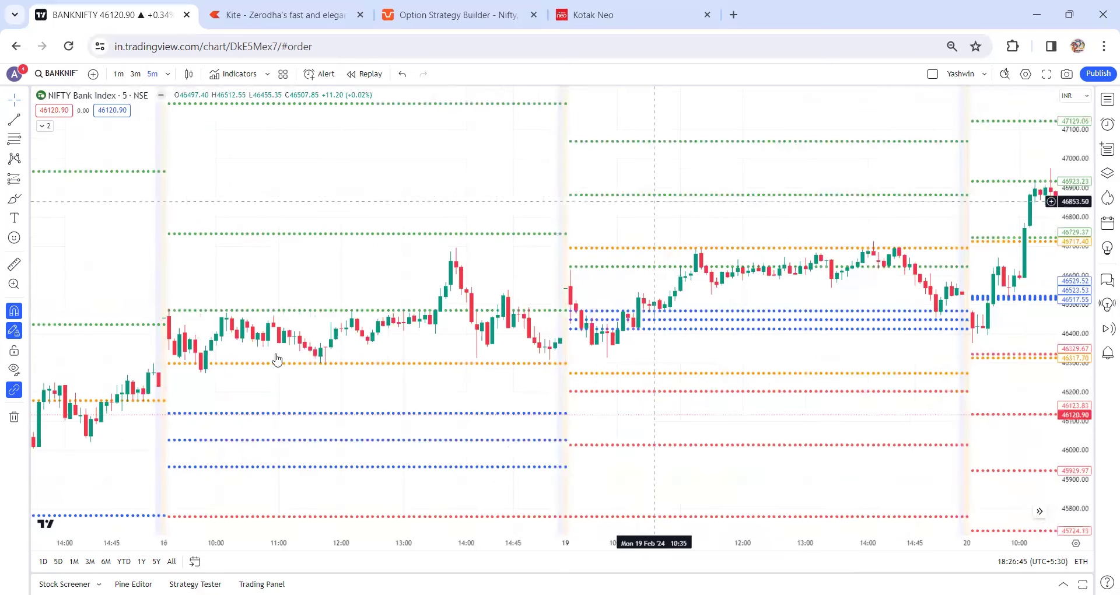
pyautogui.hscroll(-5, 180, 296)
pyautogui.hscroll(-10, 624, 175)
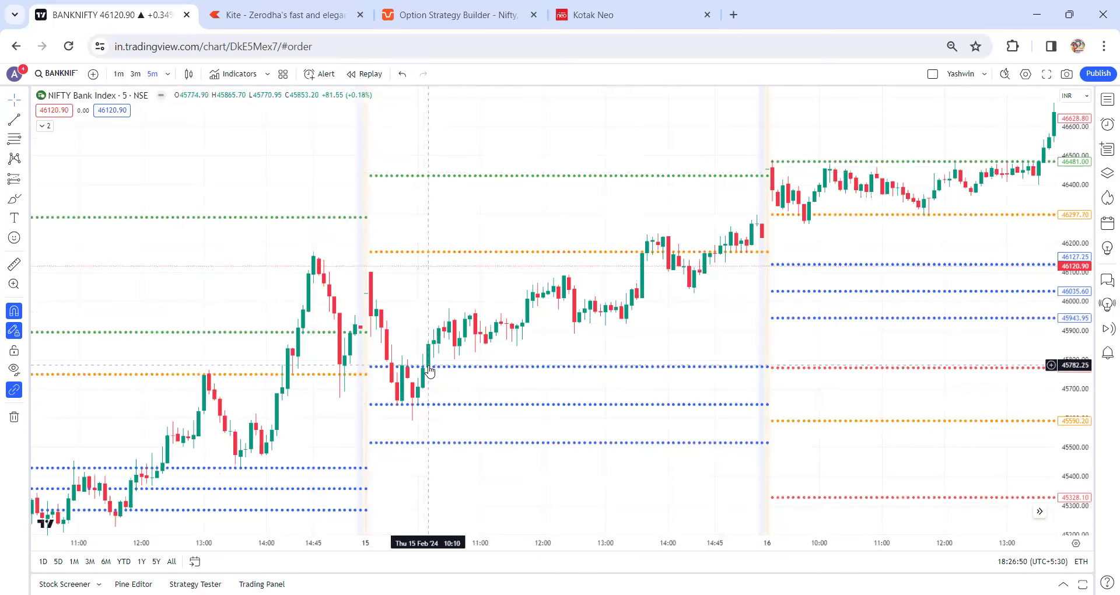
pyautogui.hscroll(-6, 125, 337)
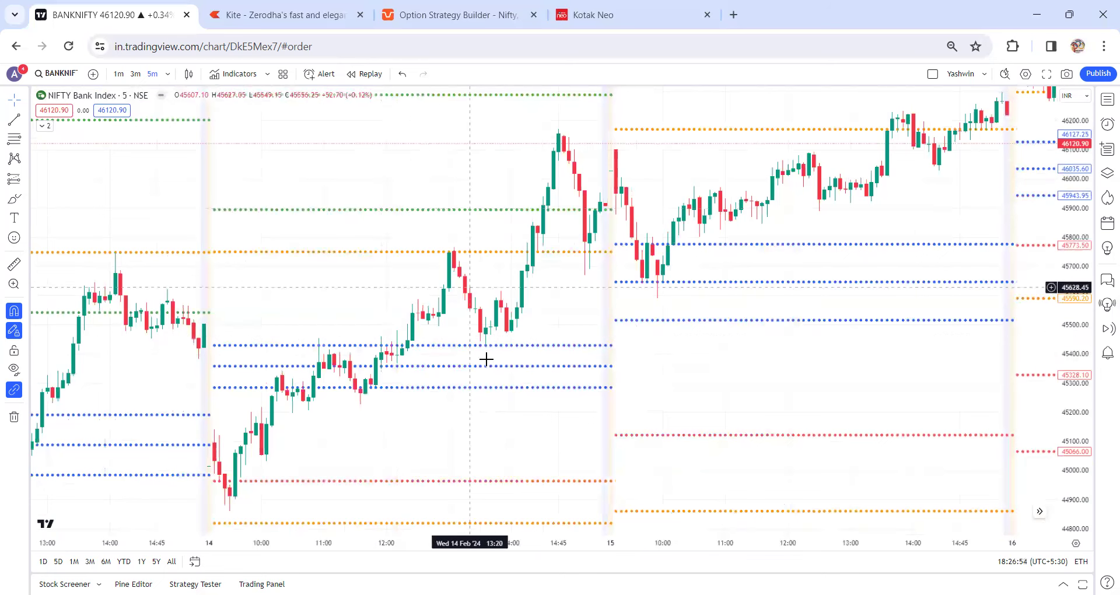
pyautogui.hscroll(-2, 155, 375)
pyautogui.hscroll(-5, 155, 339)
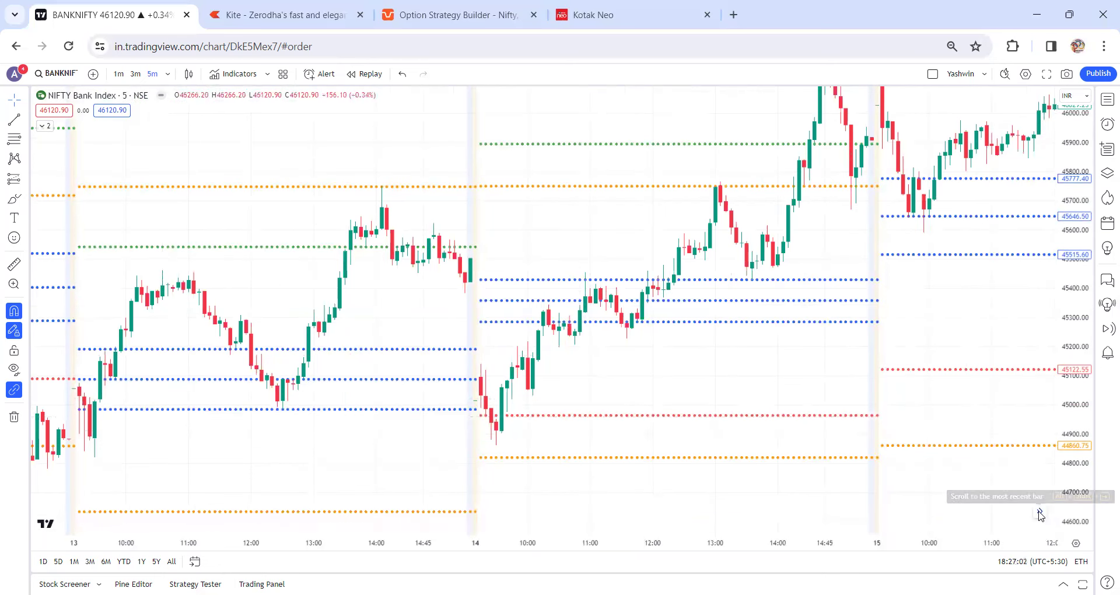
# - Return to the most recent bars and examine the 29 February session against its daily pivot levels
pyautogui.hscroll(-10, 675, 370)
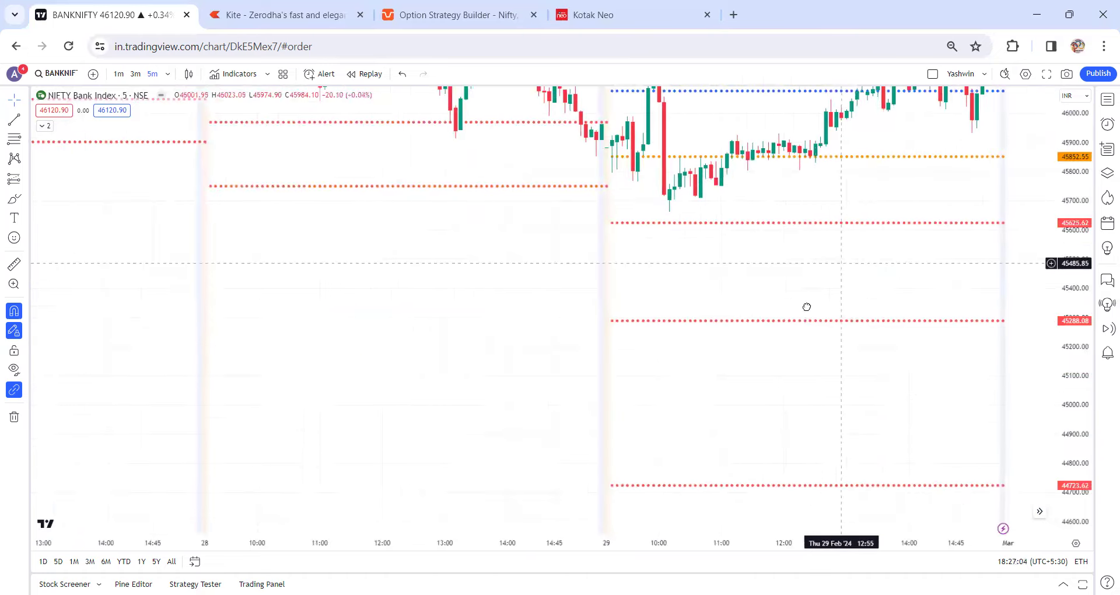
pyautogui.hscroll(5, 597, 430)
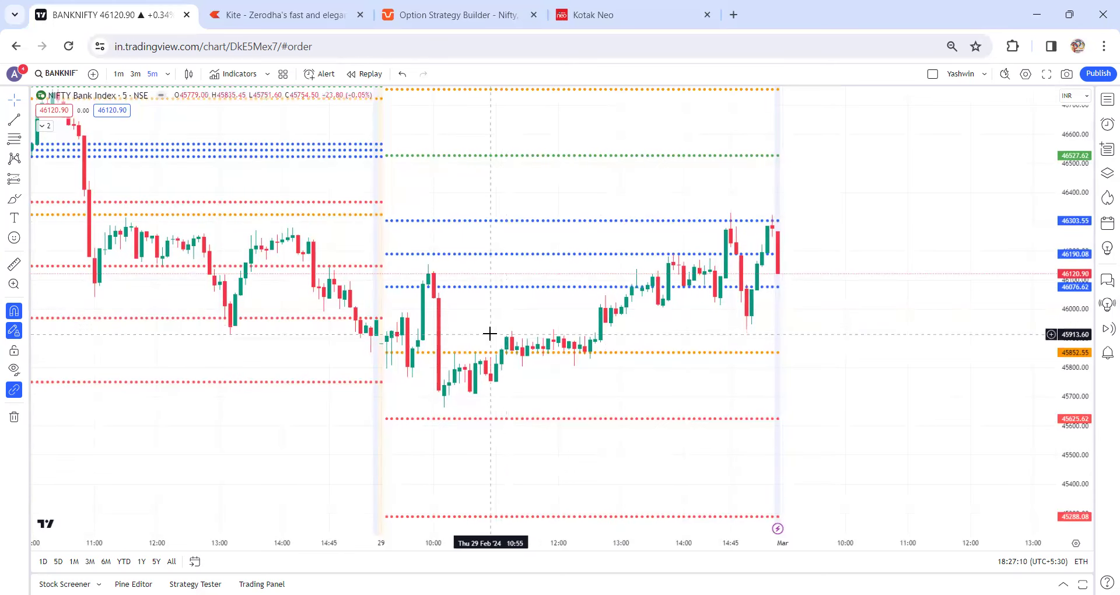
pyautogui.moveTo(538, 317); pyautogui.dragTo(541, 356)
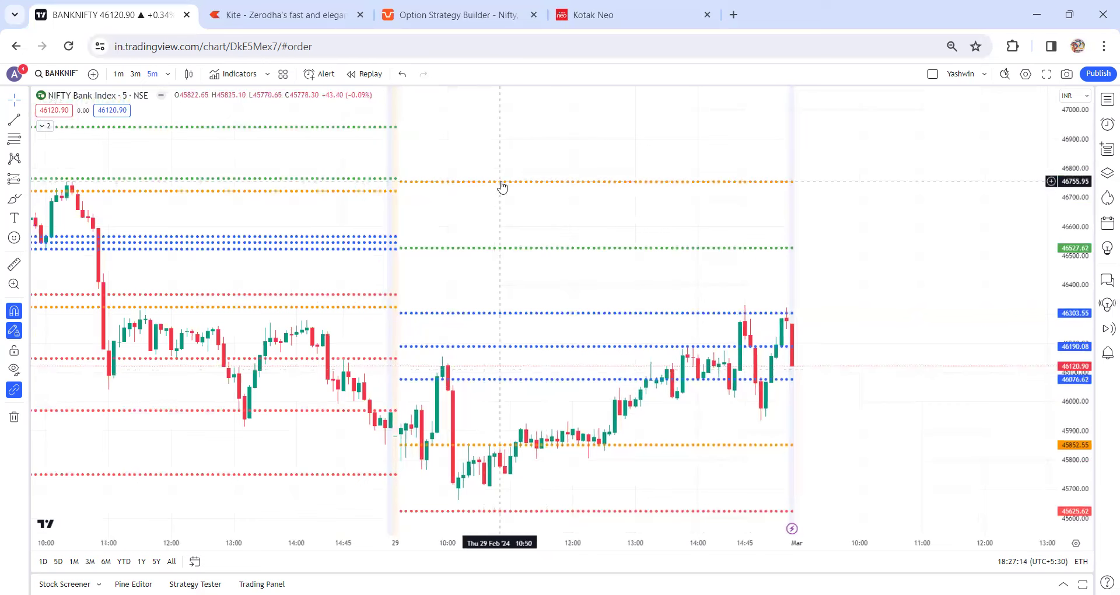
pyautogui.moveTo(537, 278); pyautogui.dragTo(550, 269)
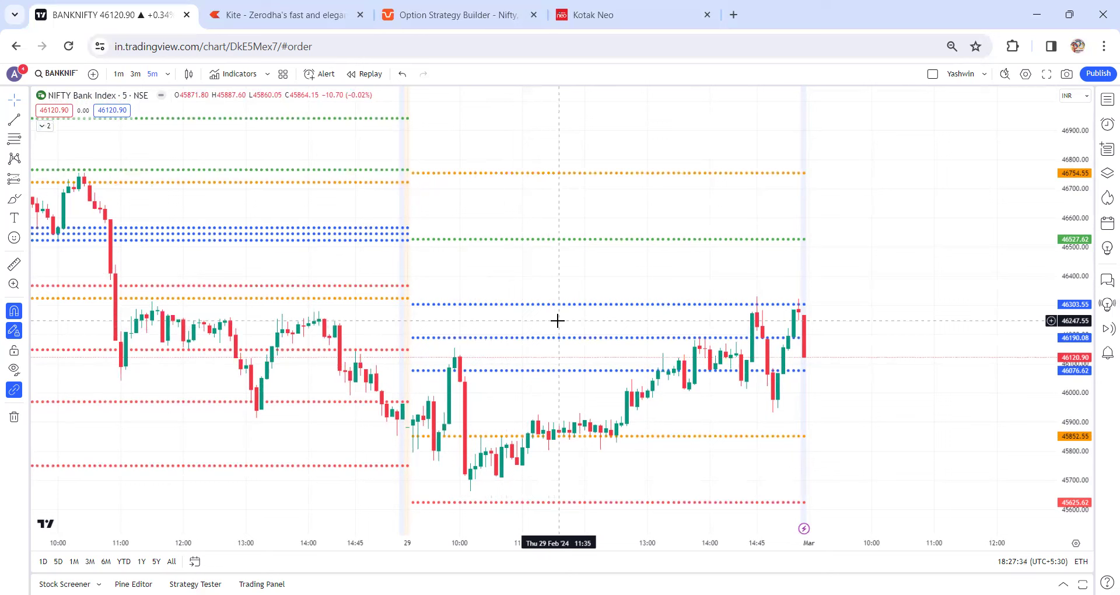
# - Expand the chart's indicator legend and show the hidden SMA by KGS indicator
pyautogui.click(43, 126)
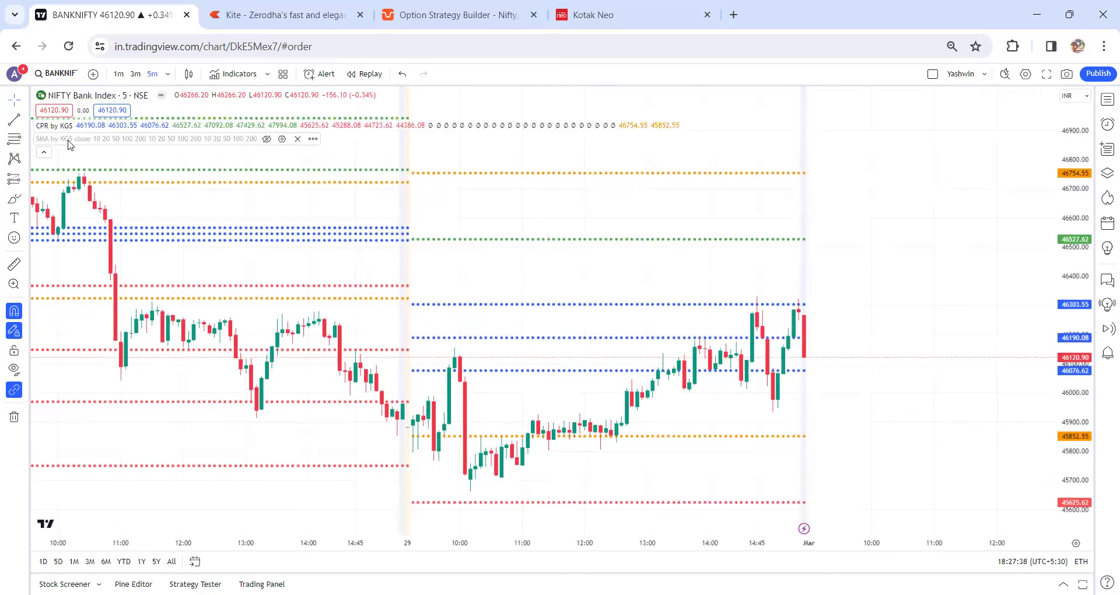
pyautogui.click(268, 139)
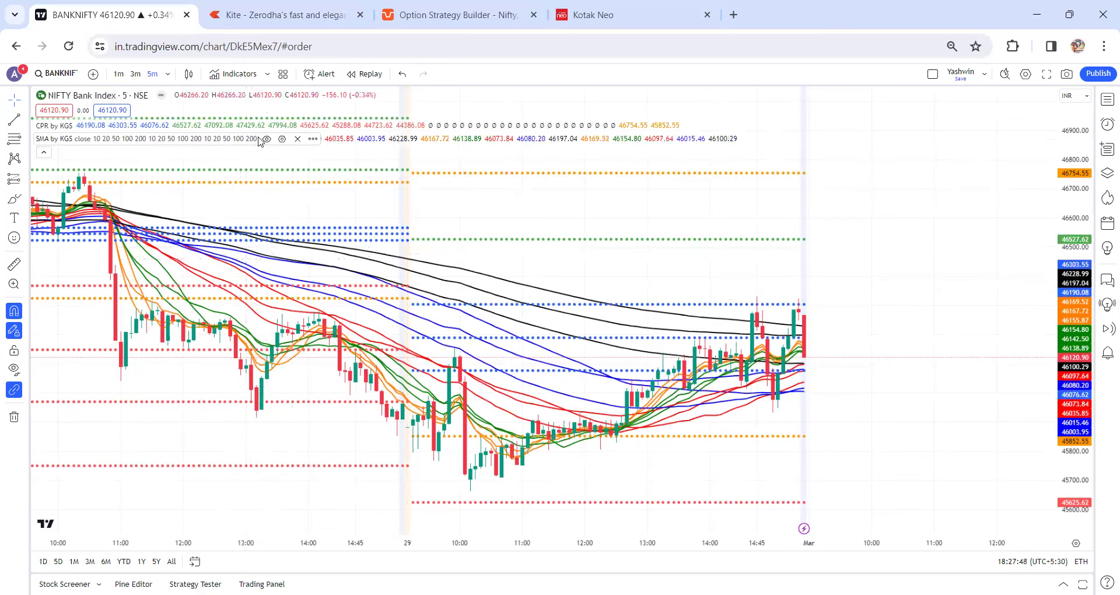
# - Limit the SMA by KGS indicator to EMAs only, with EMA-1 set to 8 and EMA-3 set to 200
pyautogui.click(282, 139)
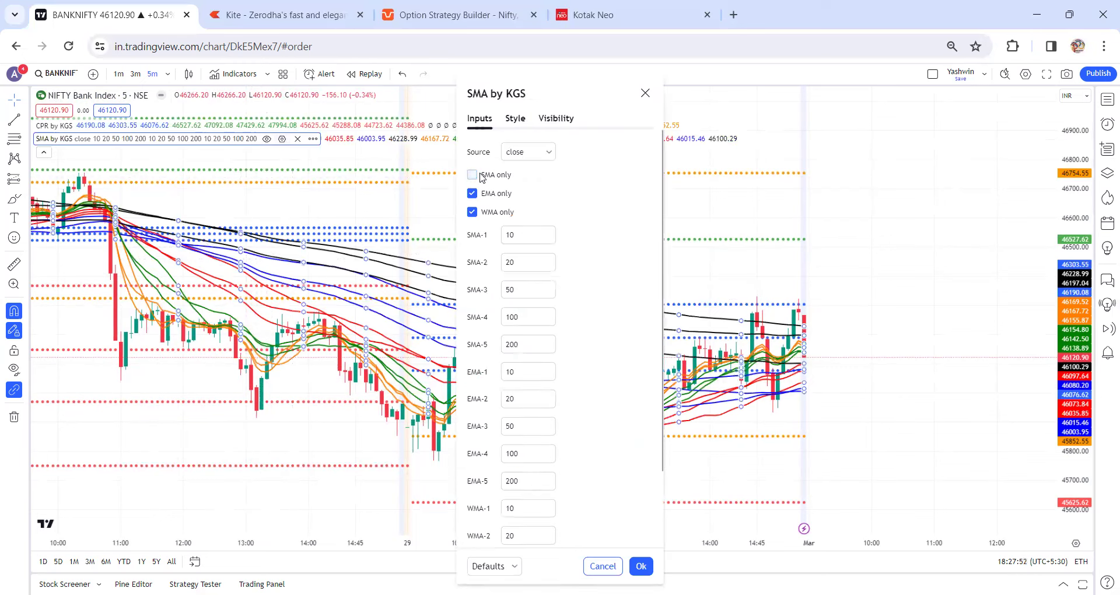
pyautogui.click(472, 212)
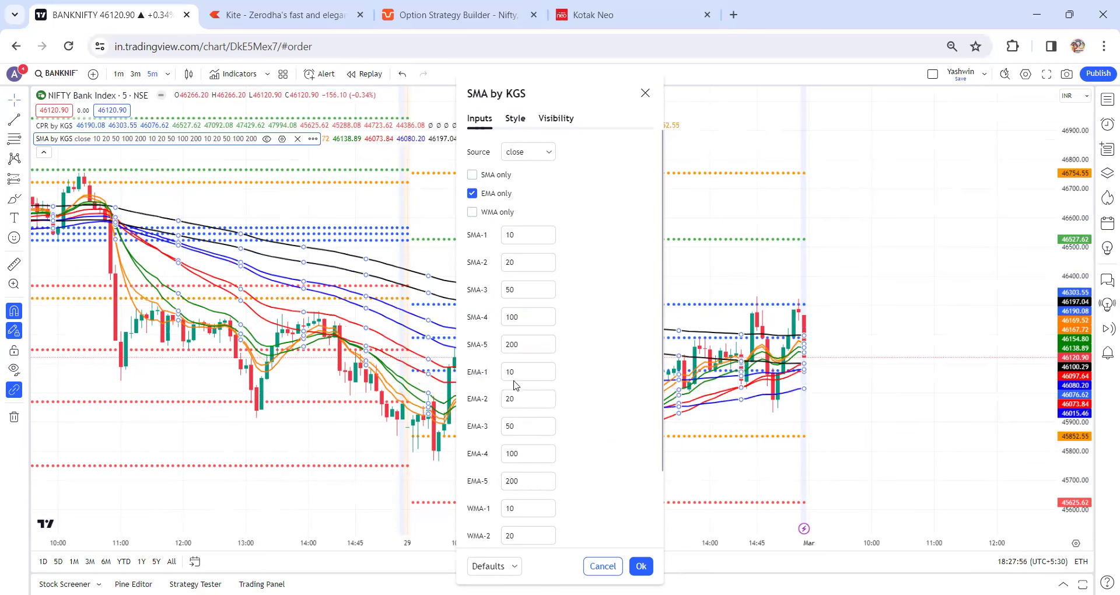
pyautogui.click(549, 376)
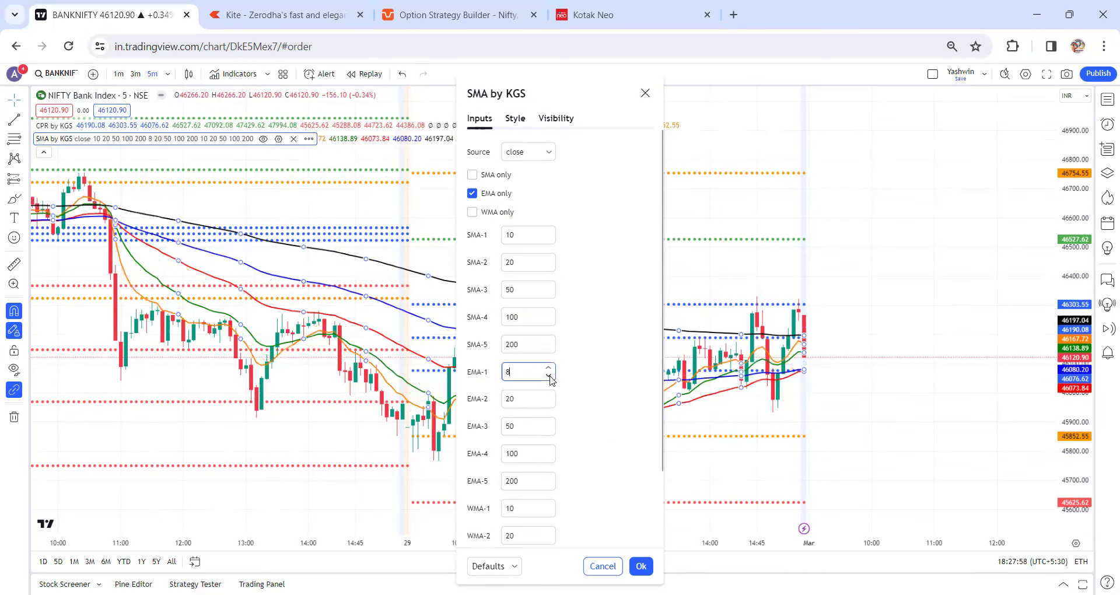
pyautogui.click(518, 428)
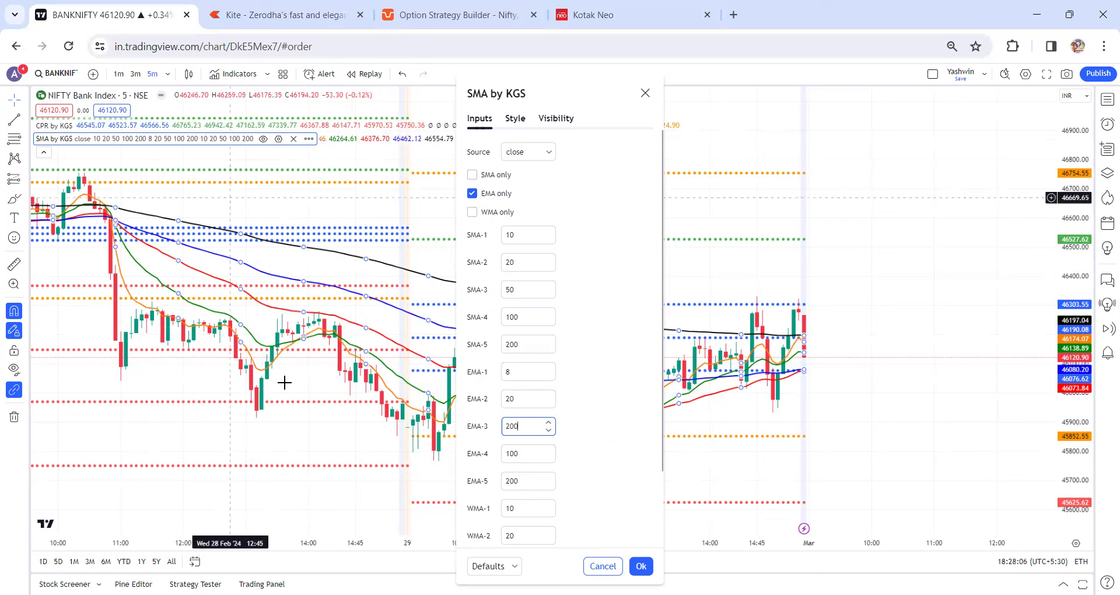
# - Hide the EMA-4 and EMA-5 lines of SMA by KGS and apply the settings
pyautogui.click(519, 123)
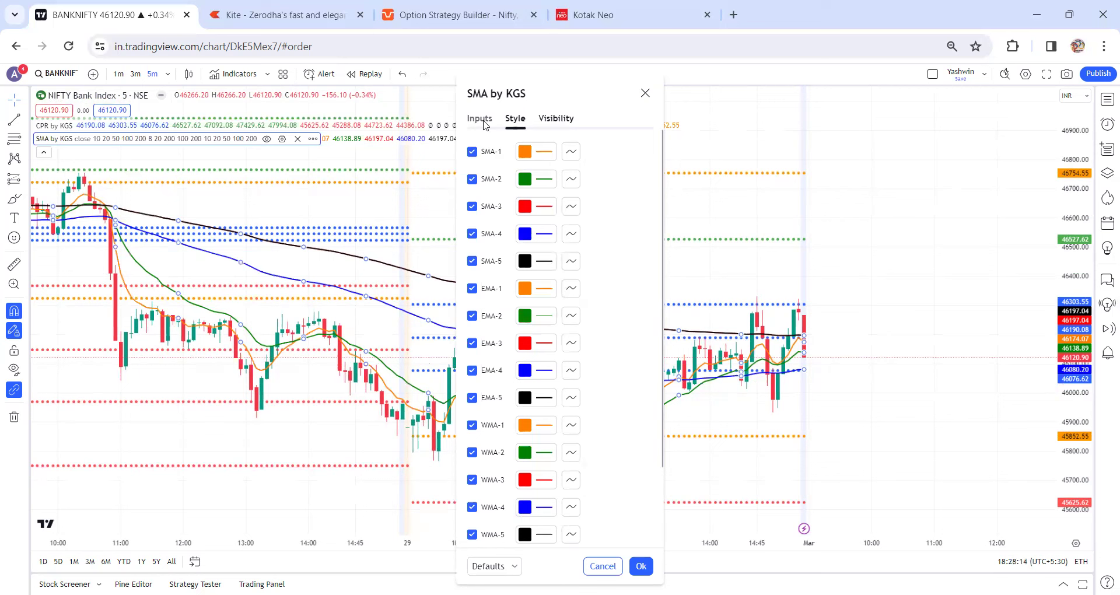
pyautogui.click(473, 371)
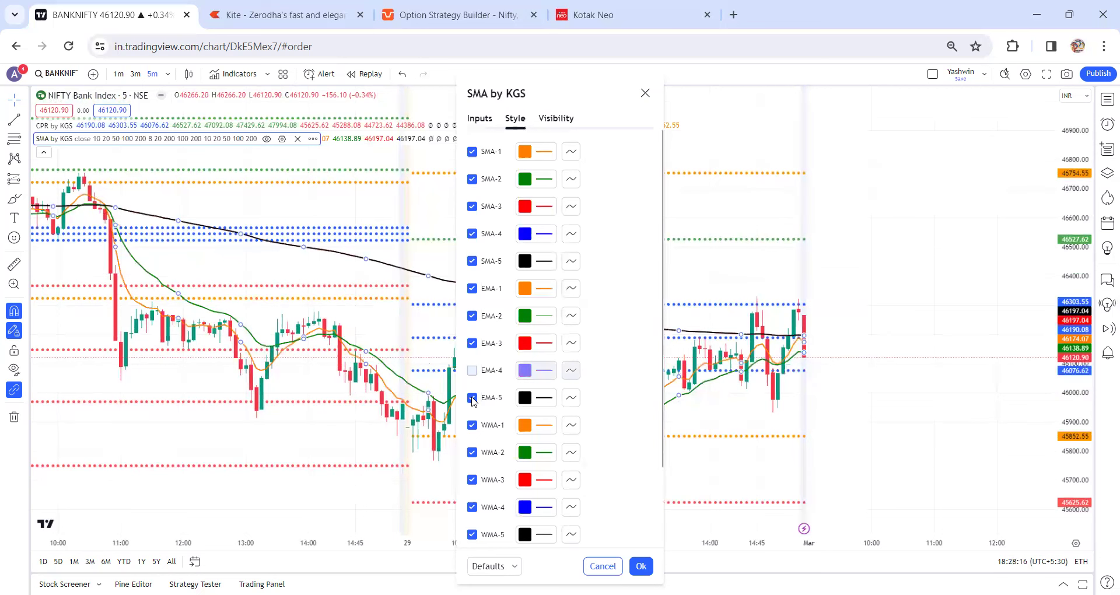
pyautogui.click(472, 398)
pyautogui.click(641, 565)
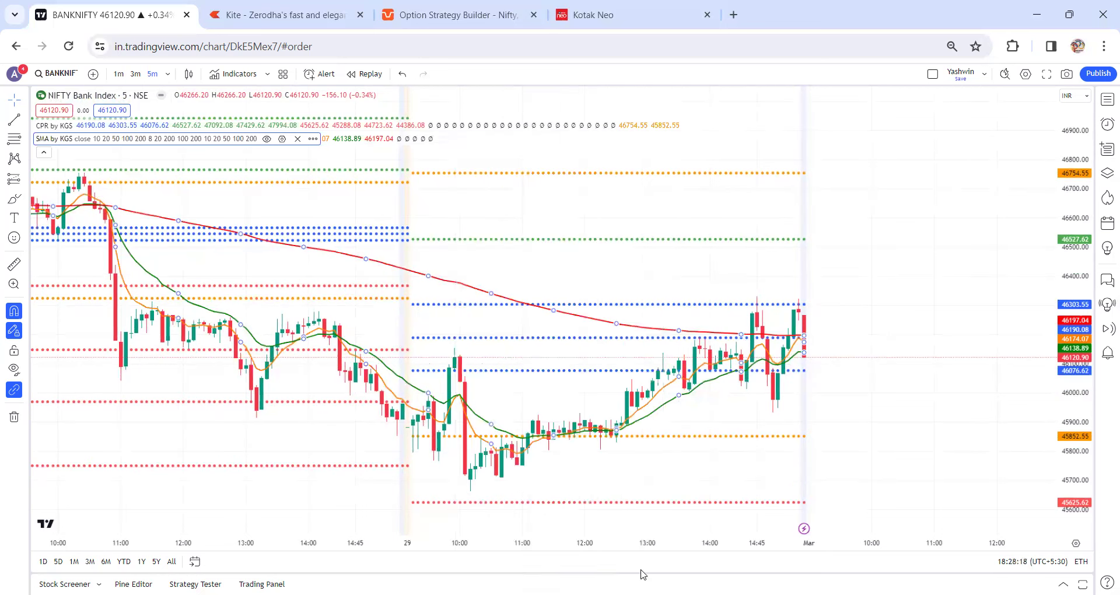
pyautogui.click(415, 325)
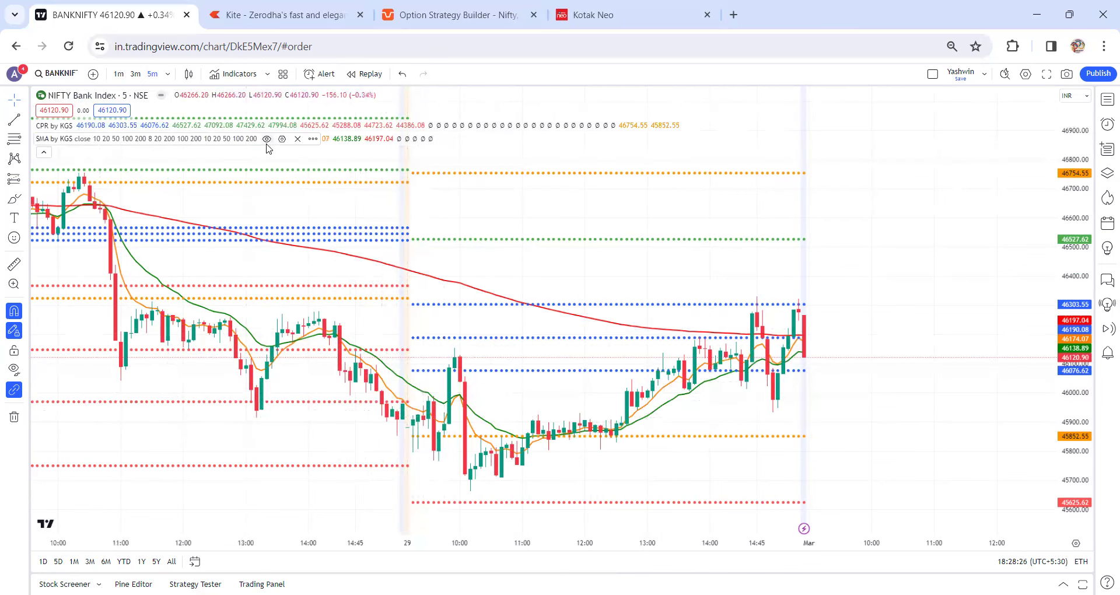
# - Change the EMA-1 line colour of SMA by KGS to purple and apply it
pyautogui.click(282, 140)
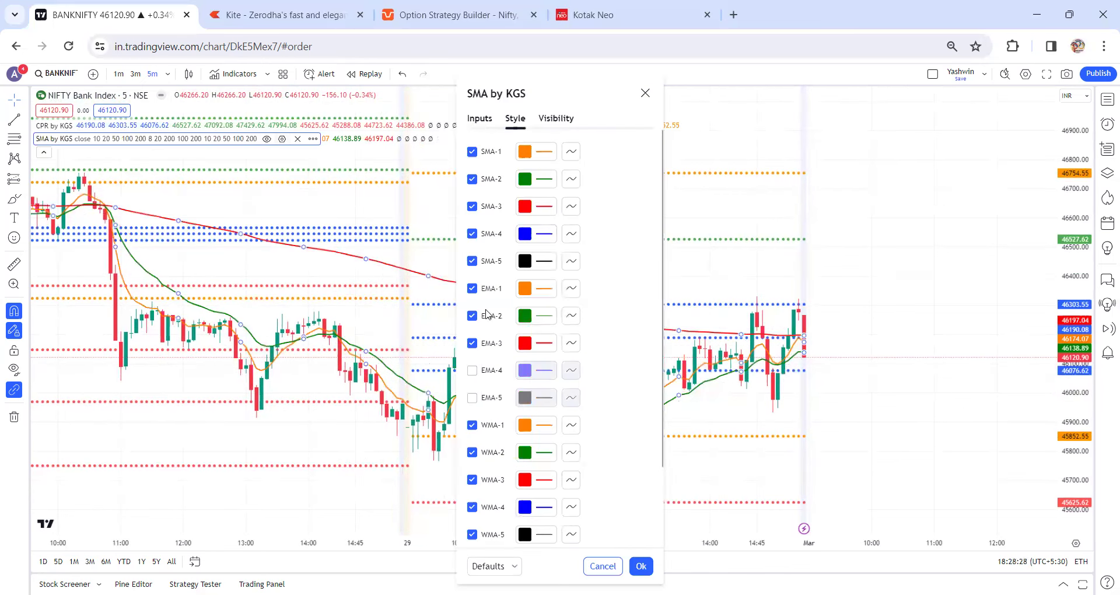
pyautogui.click(524, 289)
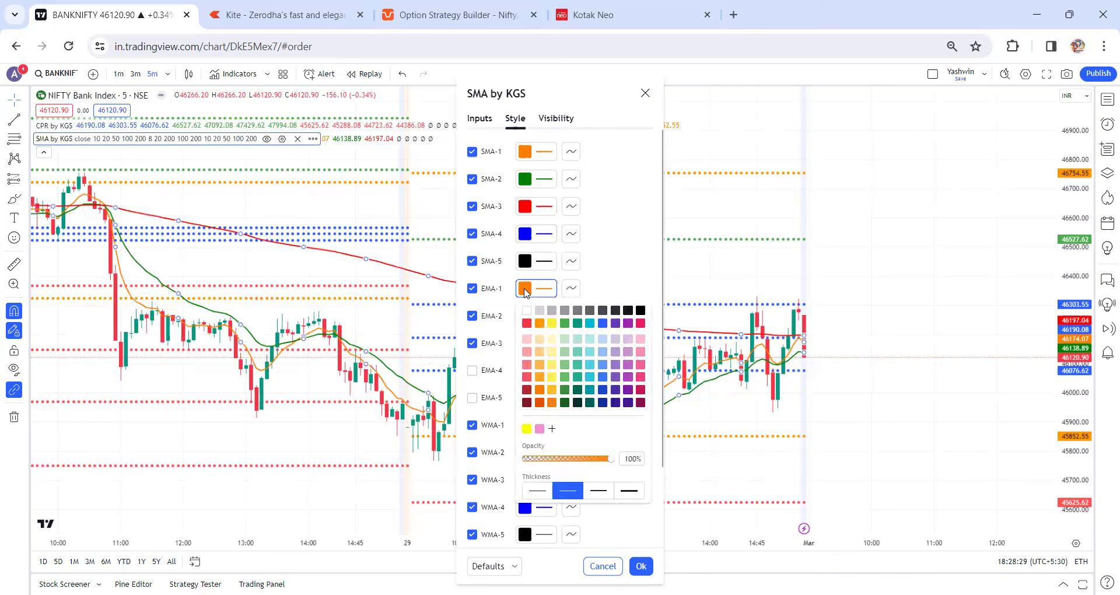
pyautogui.click(616, 324)
pyautogui.click(618, 264)
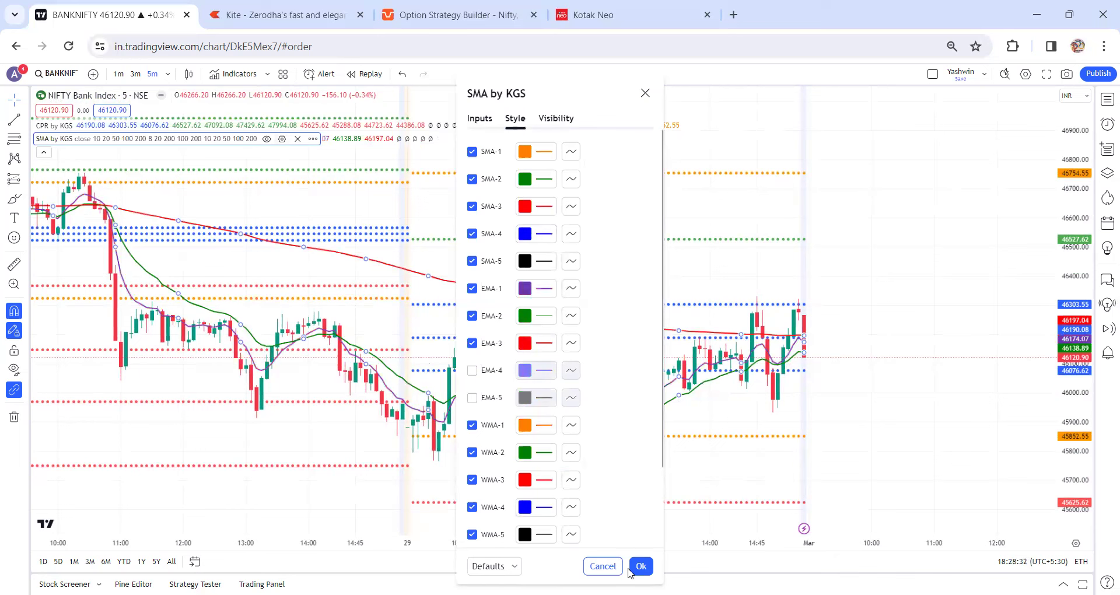
pyautogui.click(640, 566)
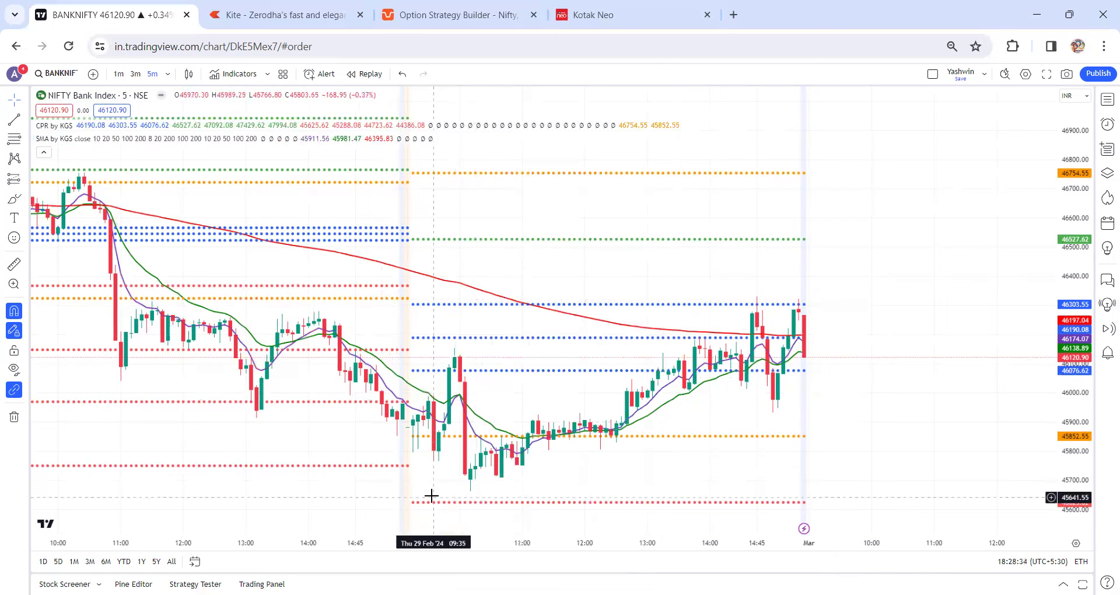
# - Examine price against the 8, 20 and 200 EMAs in the sessions from 26 to 29 February
pyautogui.moveTo(82, 282); pyautogui.dragTo(426, 342)
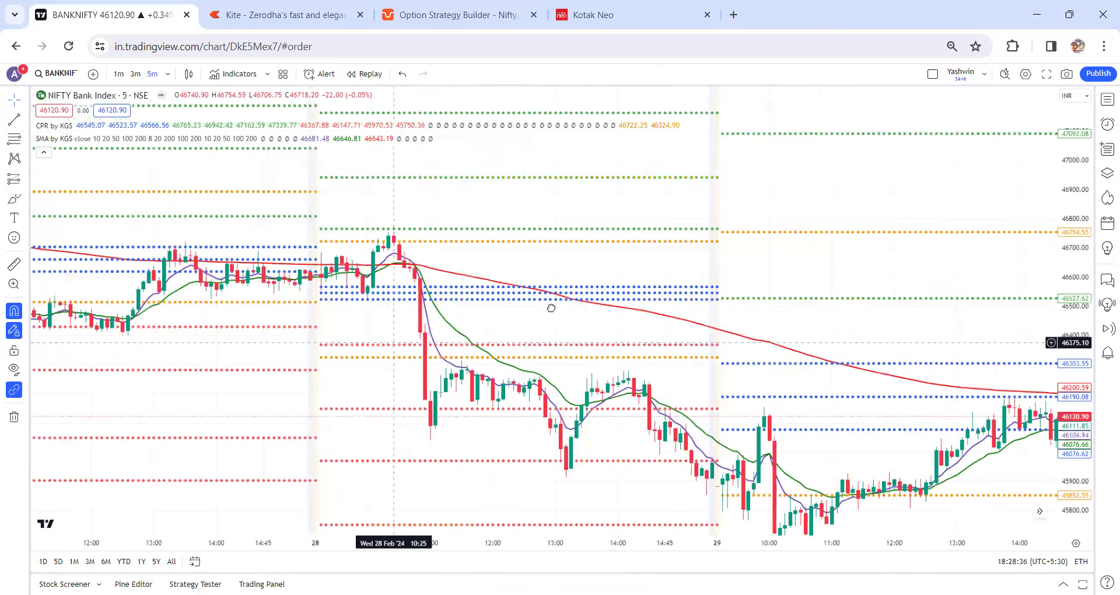
pyautogui.hscroll(-5, 574, 379)
pyautogui.hscroll(-4, 271, 365)
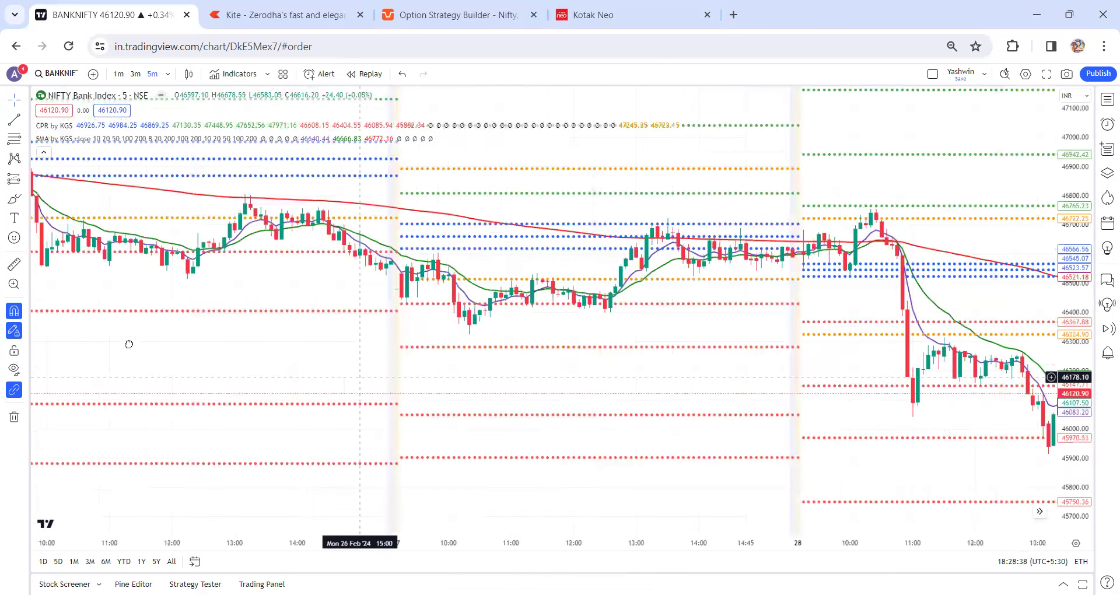
pyautogui.hscroll(4, 669, 267)
pyautogui.hscroll(5, 439, 350)
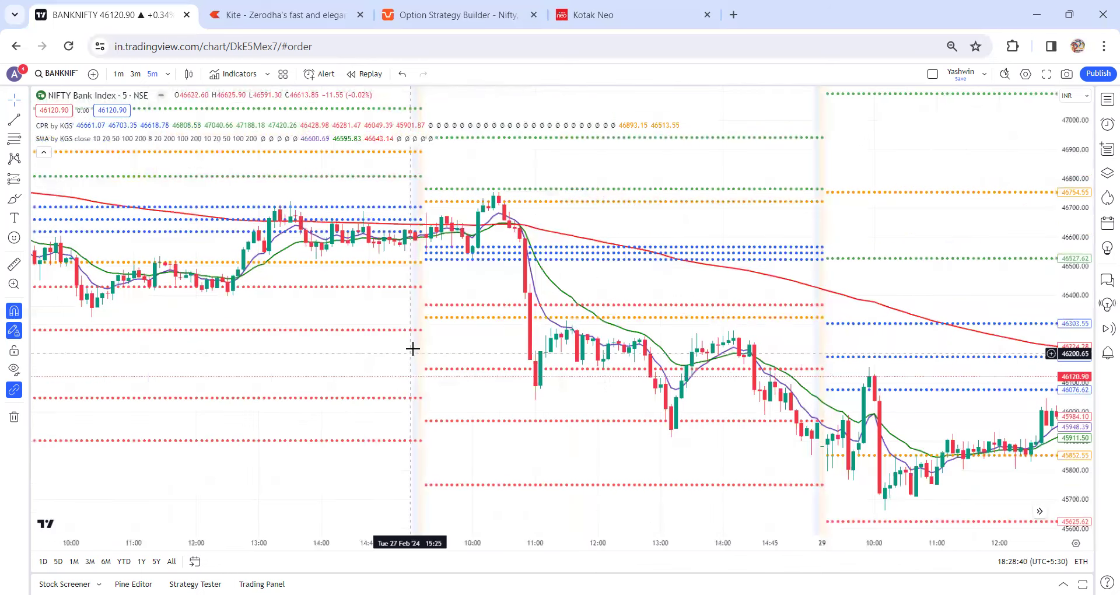
pyautogui.hscroll(2, 607, 350)
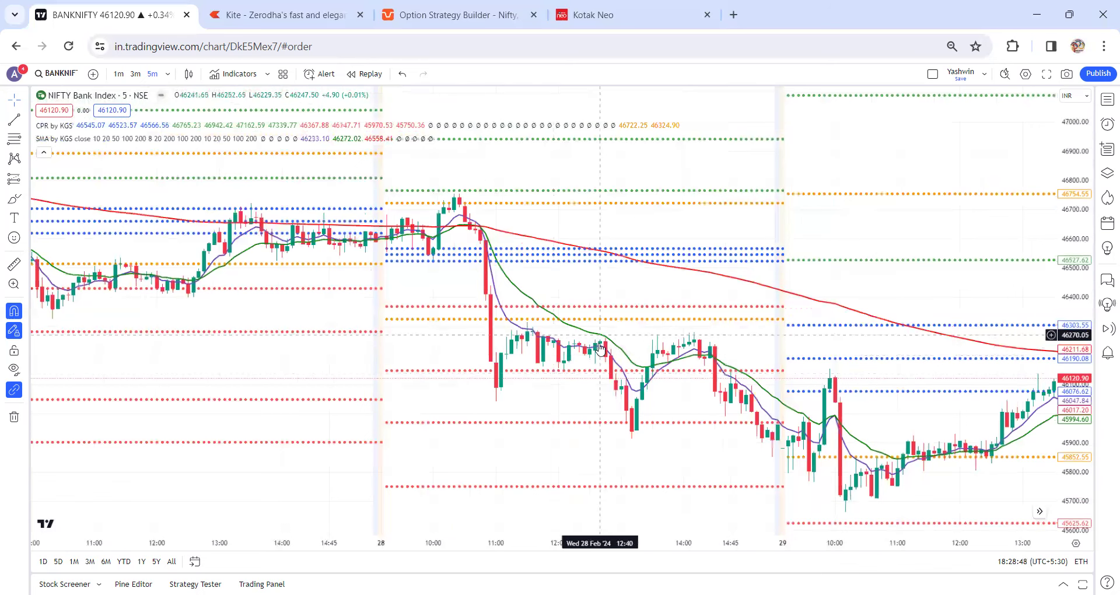
pyautogui.moveTo(668, 417); pyautogui.dragTo(409, 308)
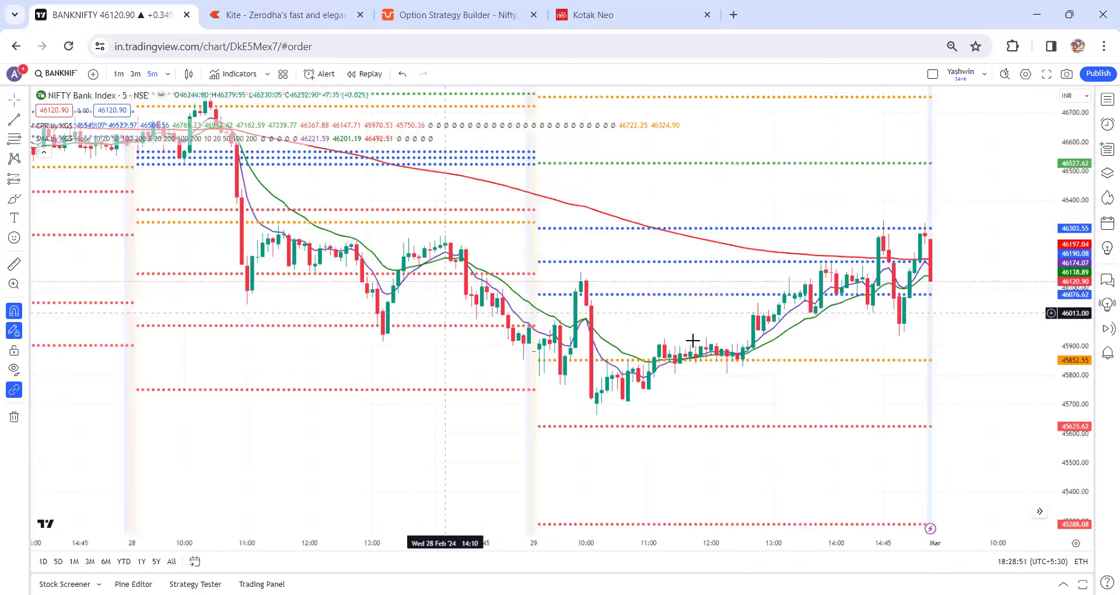
pyautogui.moveTo(735, 340); pyautogui.dragTo(698, 335)
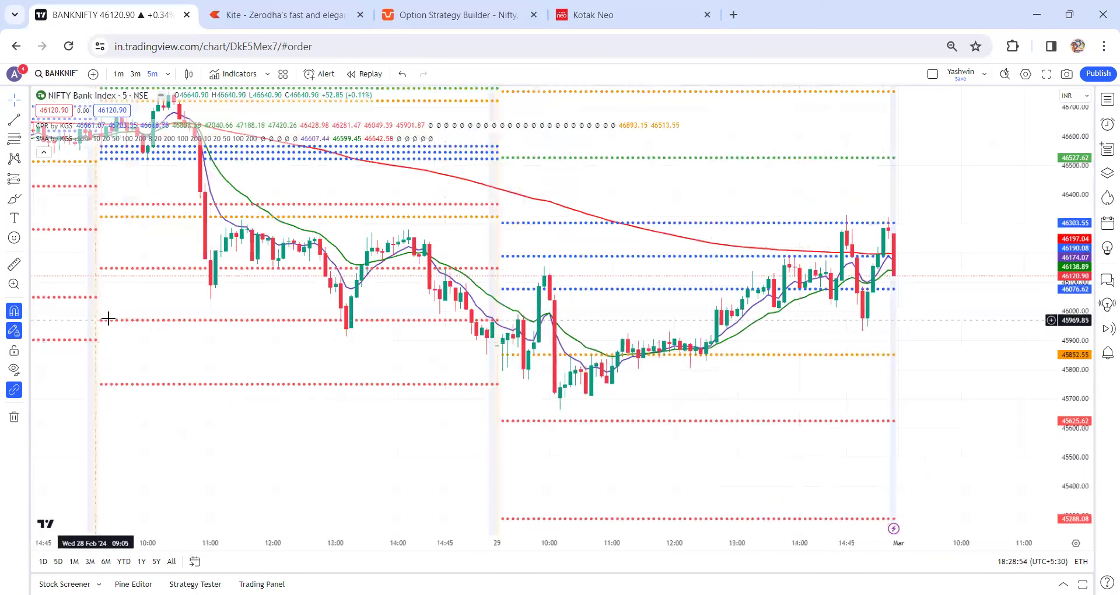
# - Examine how price followed or crossed the three EMAs in the sessions from 28 back to 19 February
pyautogui.moveTo(108, 318); pyautogui.dragTo(638, 490)
pyautogui.moveTo(298, 424); pyautogui.dragTo(639, 408)
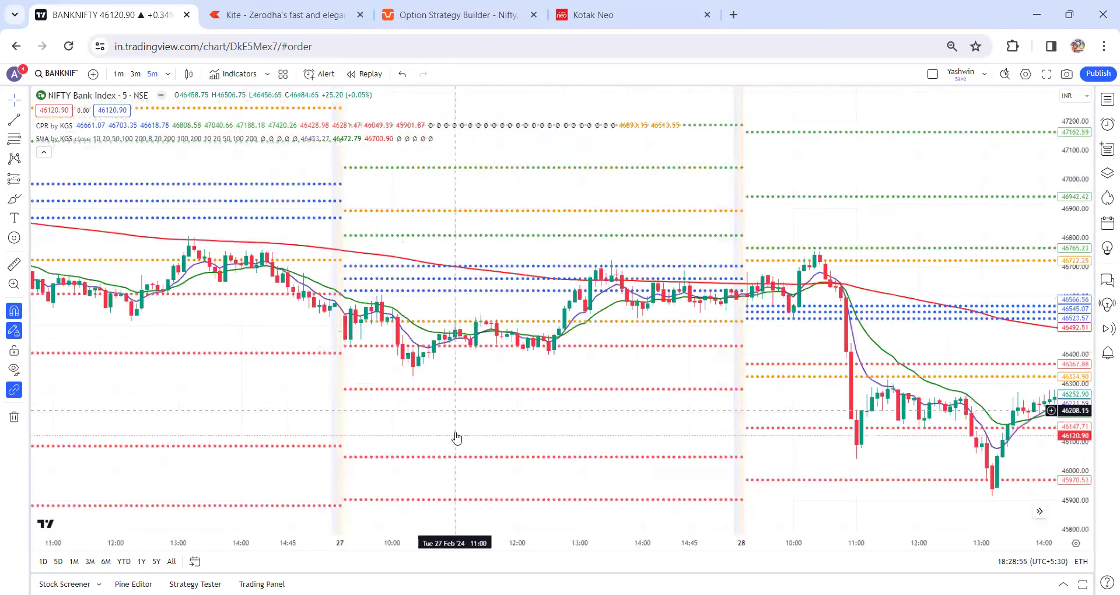
pyautogui.moveTo(170, 418); pyautogui.dragTo(422, 416)
pyautogui.moveTo(211, 372); pyautogui.dragTo(496, 402)
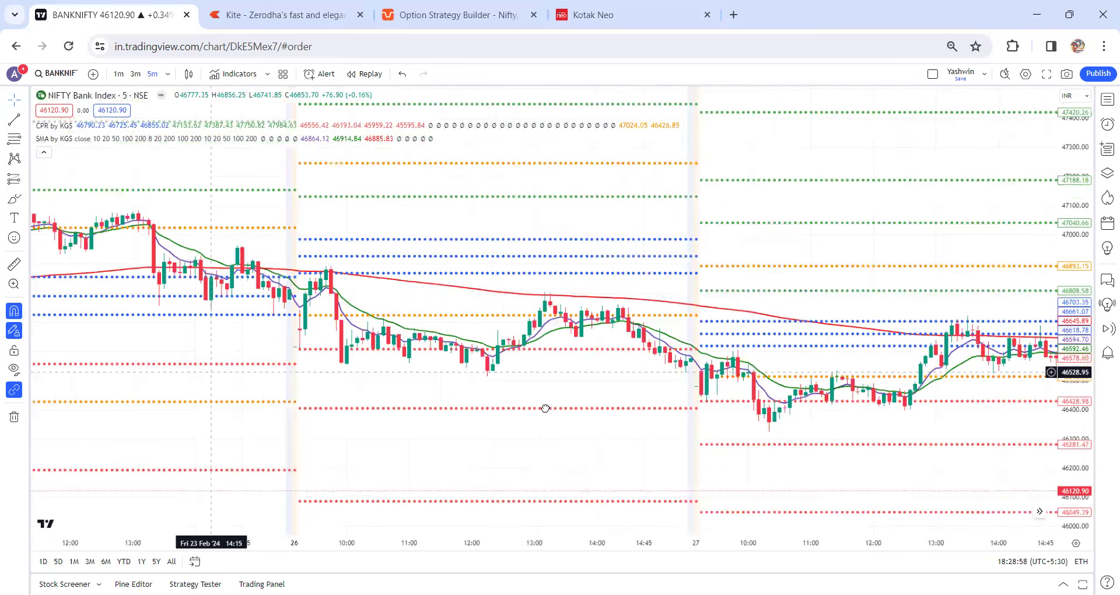
pyautogui.moveTo(352, 441); pyautogui.dragTo(487, 431)
pyautogui.hscroll(-5, 334, 379)
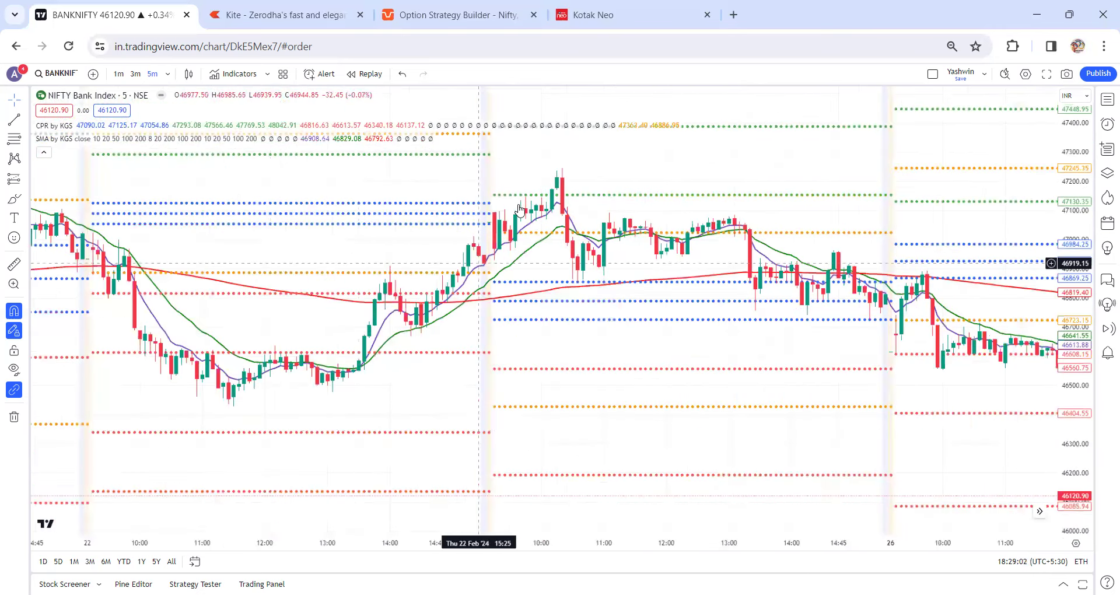
pyautogui.hscroll(-6, 488, 430)
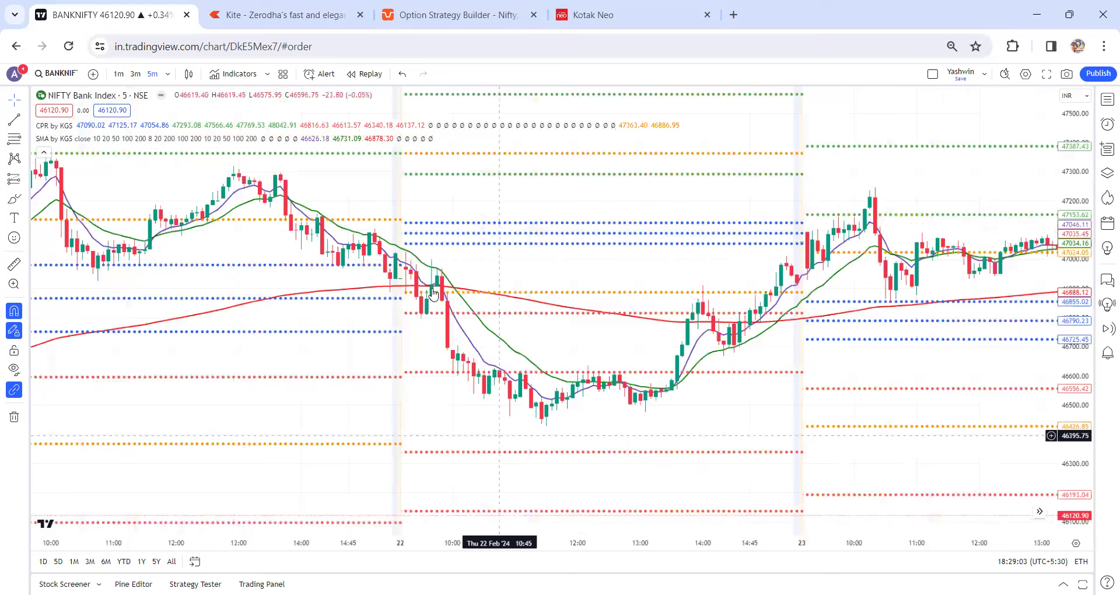
pyautogui.hscroll(-1, 445, 280)
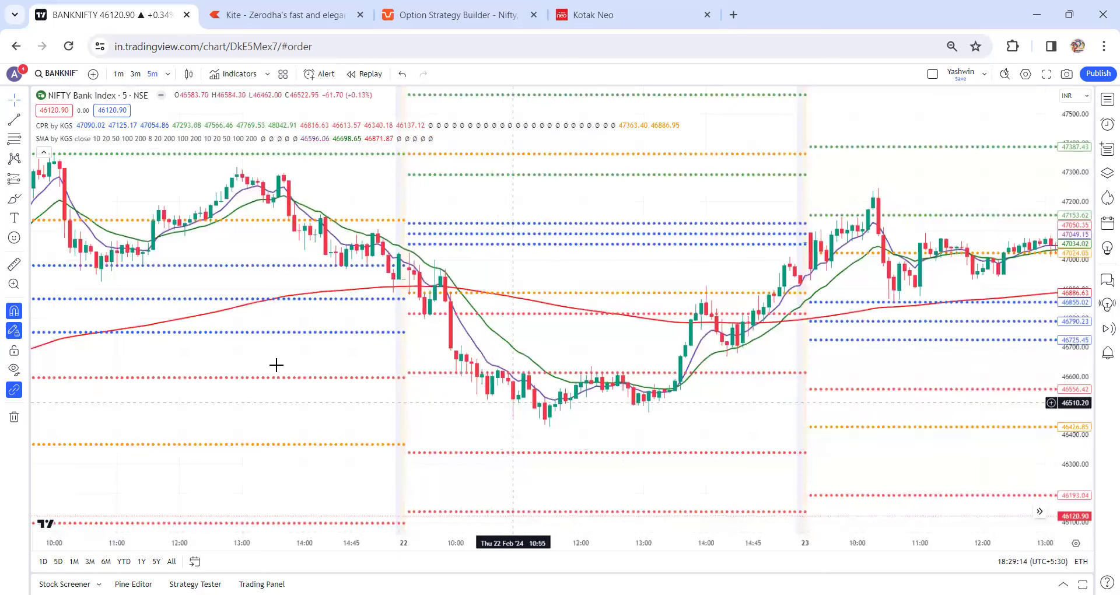
pyautogui.hscroll(-5, 539, 400)
pyautogui.hscroll(-3, 160, 407)
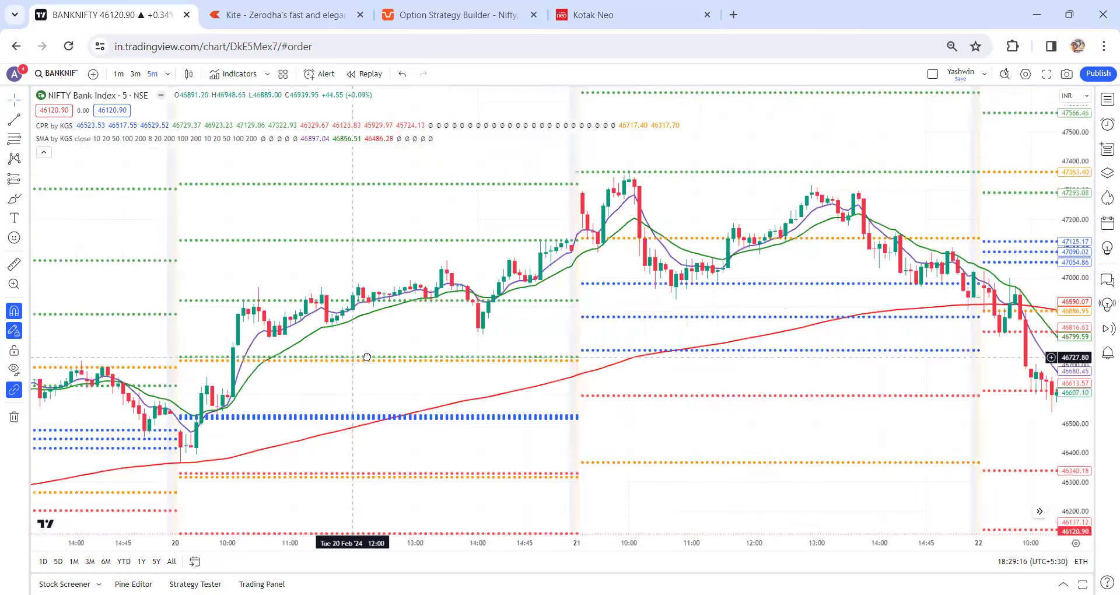
pyautogui.hscroll(-1, 343, 325)
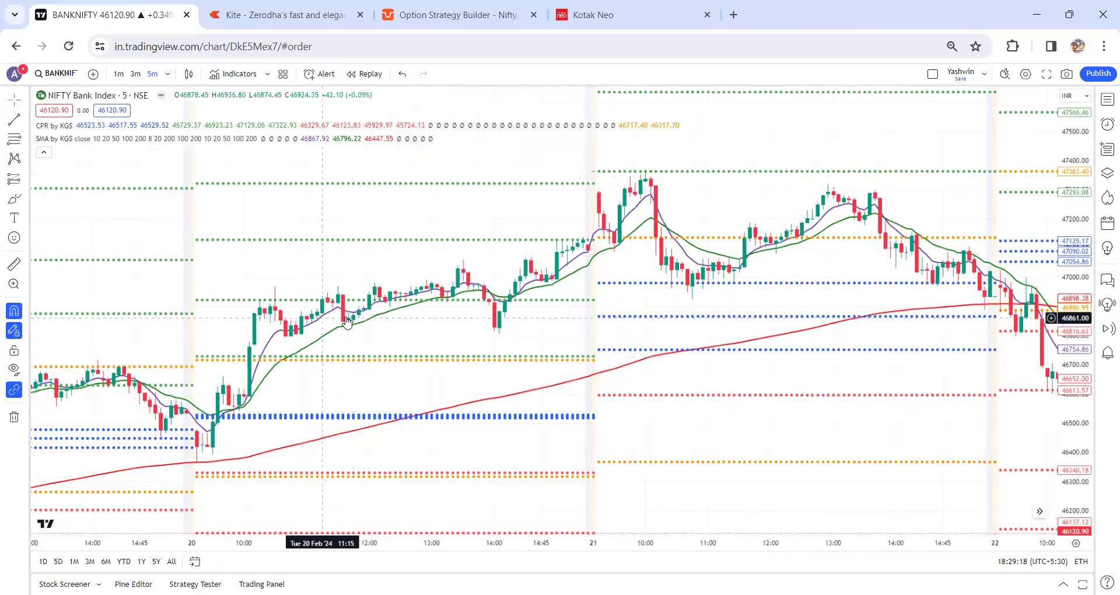
pyautogui.hscroll(-10, 585, 187)
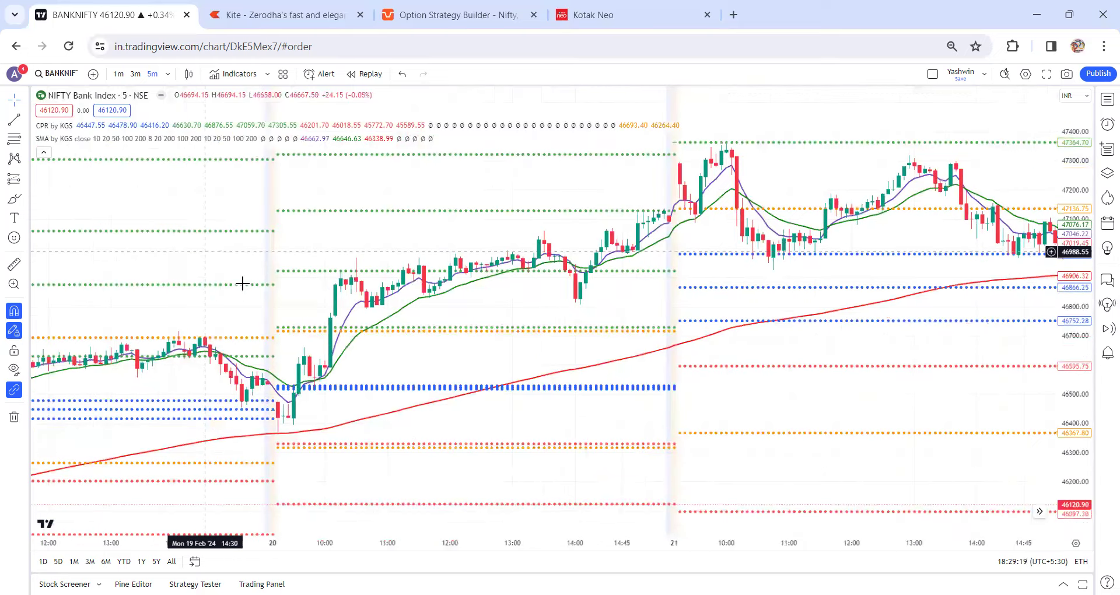
# - Return to the most recent bars and examine the 29 February session against the EMAs and daily pivot levels
pyautogui.hscroll(1, 242, 282)
pyautogui.hscroll(10, 89, 242)
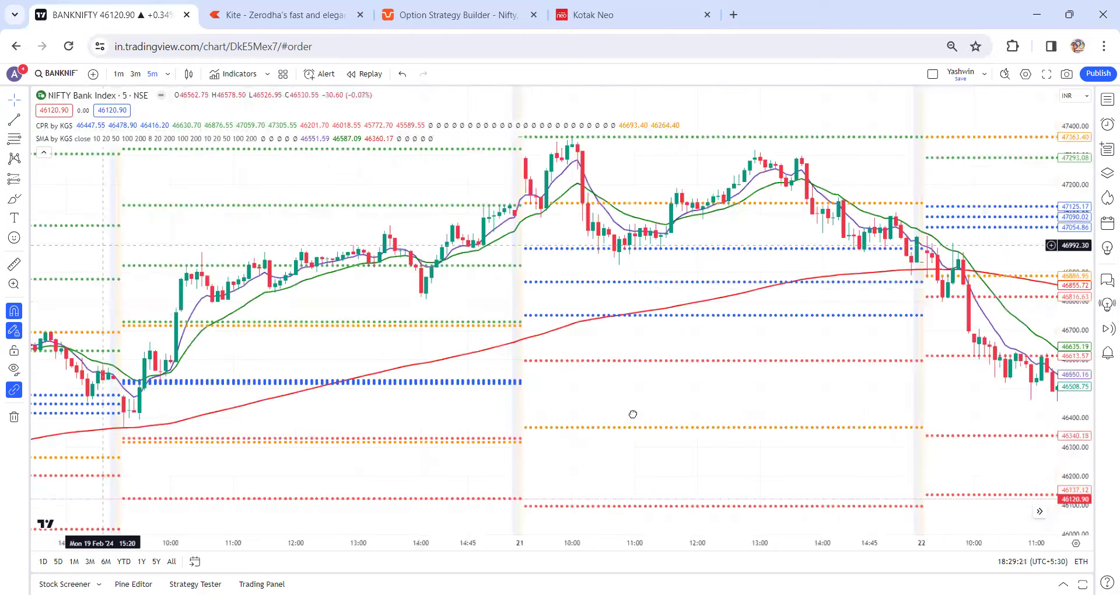
pyautogui.hscroll(5, 632, 415)
pyautogui.hscroll(5, 1040, 513)
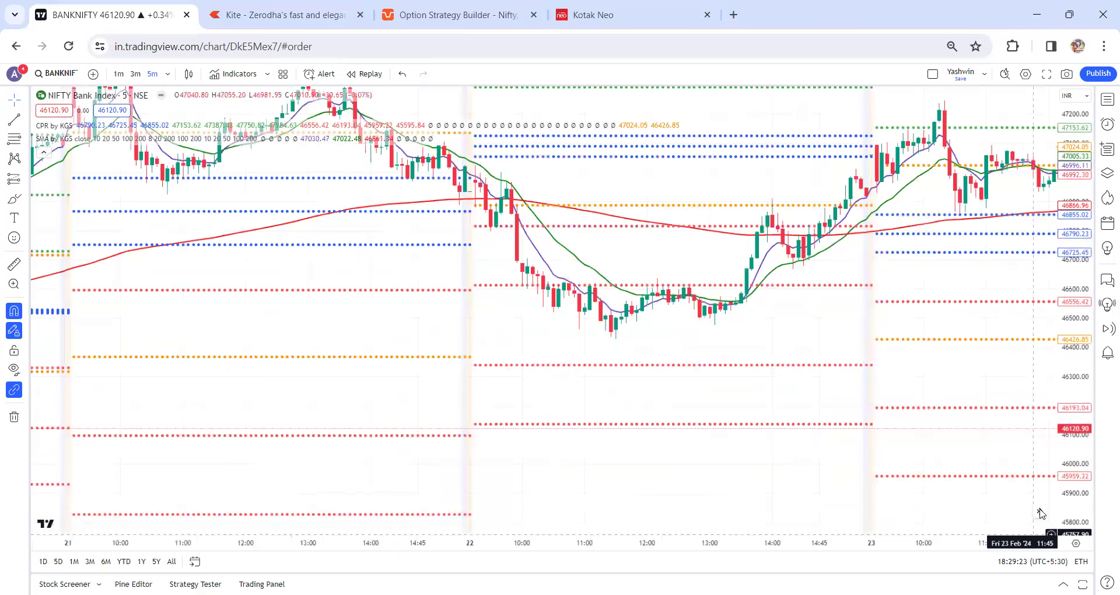
pyautogui.click(1039, 511)
pyautogui.hscroll(15, 805, 396)
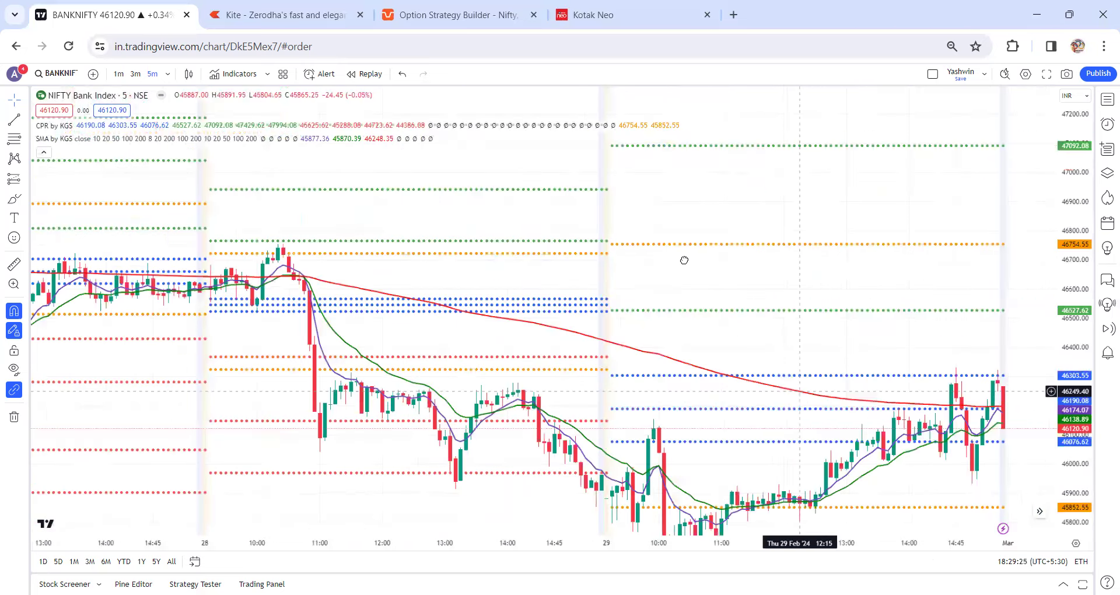
pyautogui.hscroll(1, 653, 233)
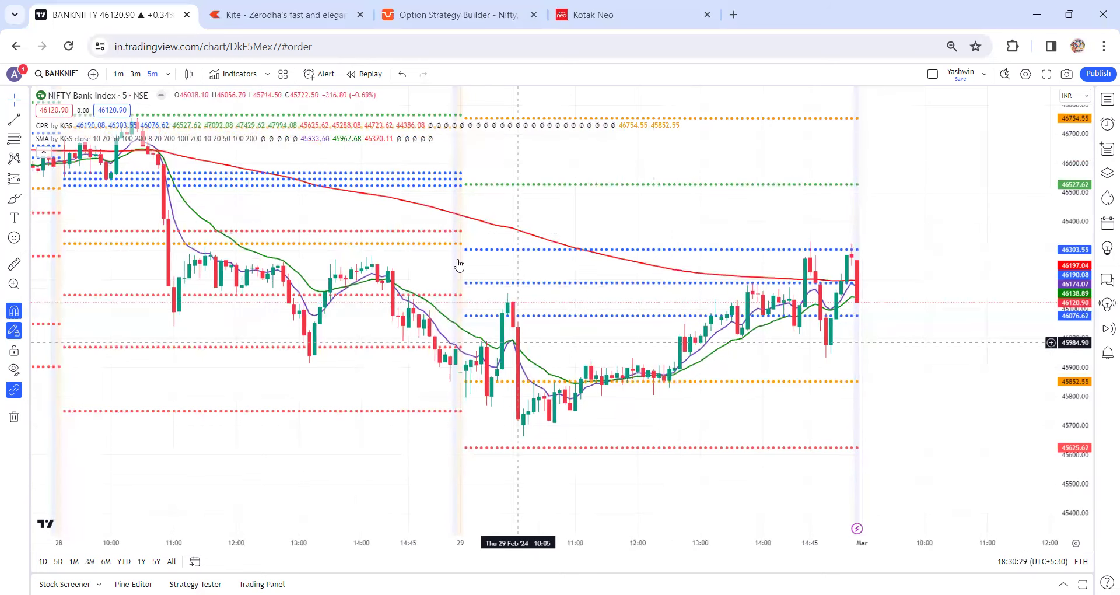
# - Switch to Kotak Neo to view the BANKNIFTY option positions and their profit and loss
pyautogui.click(612, 11)
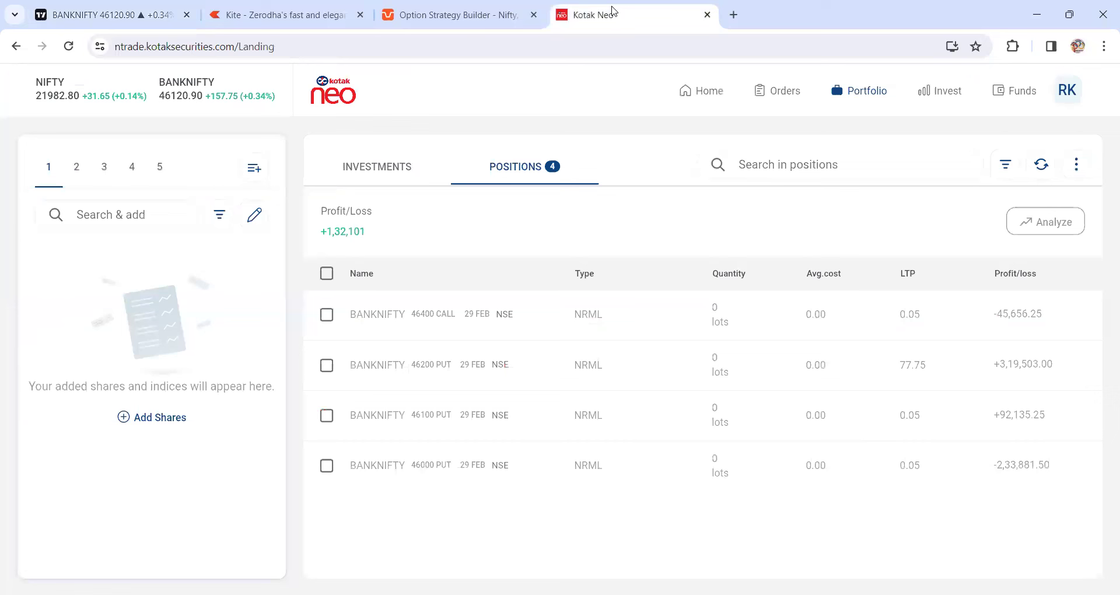